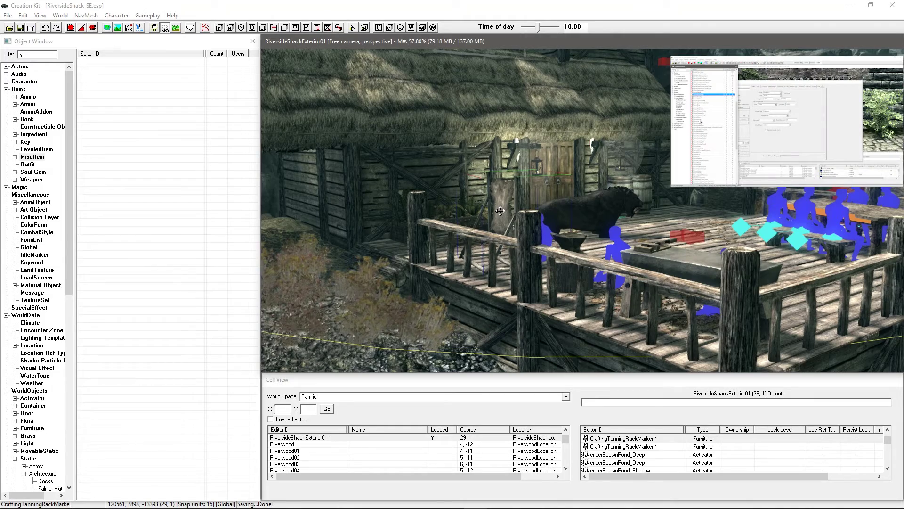
- List the Key records filtered by 'rs_' and inspect RS_Key_FrontDoor, closing it unchanged
middle_click_drag(500, 210, 521, 232)
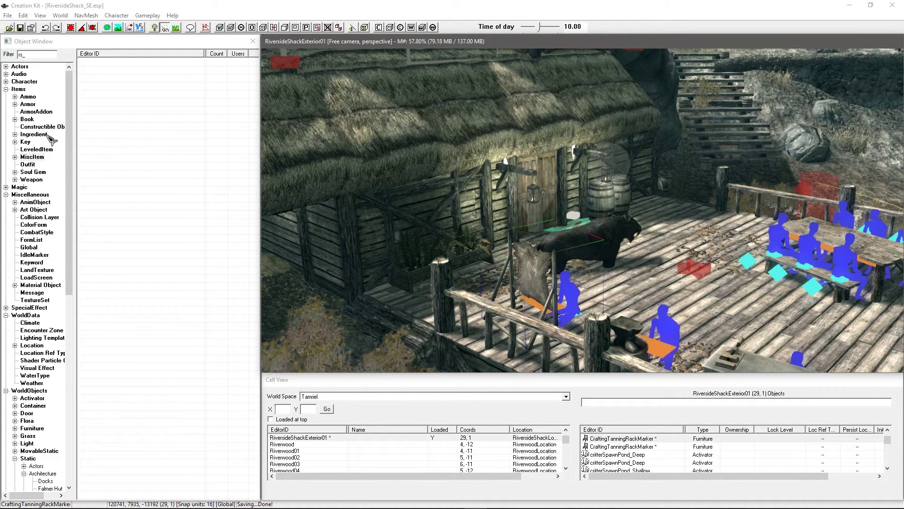
left_click(24, 142)
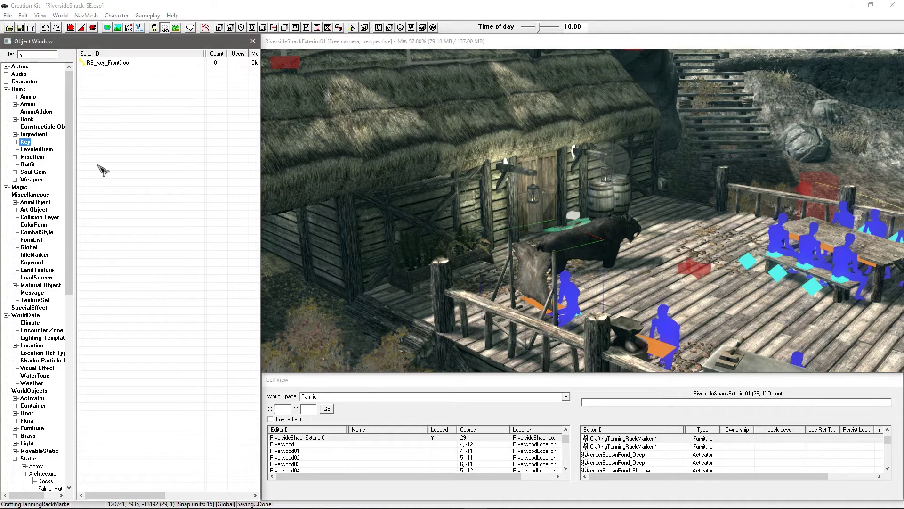
double_click(29, 54)
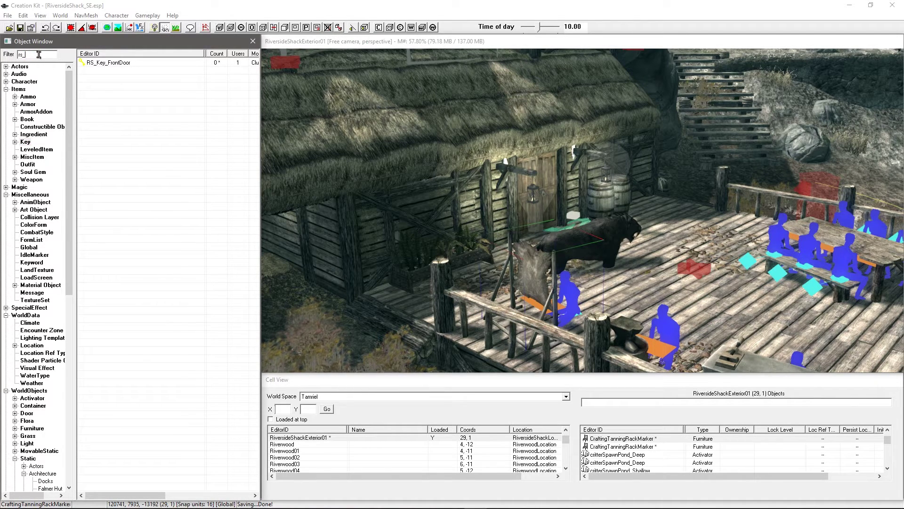
double_click(112, 64)
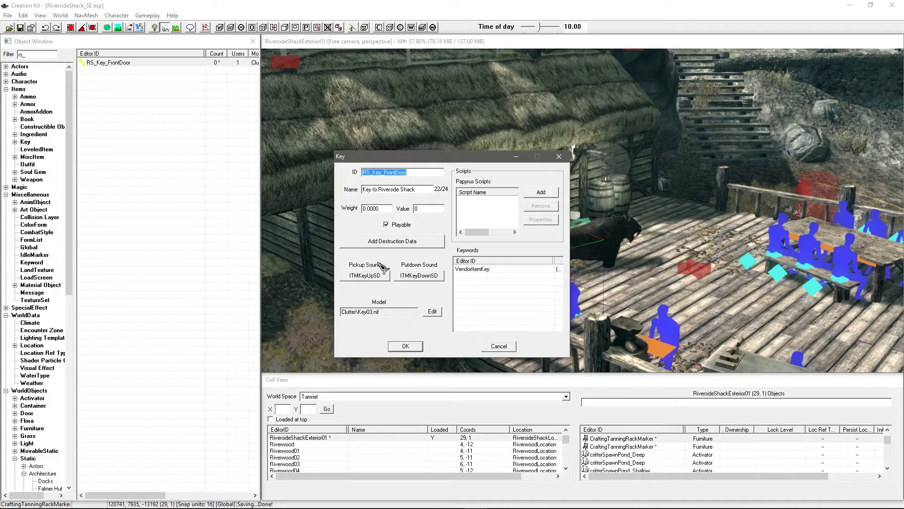
left_click(500, 347)
scroll(493, 234, "up", 5)
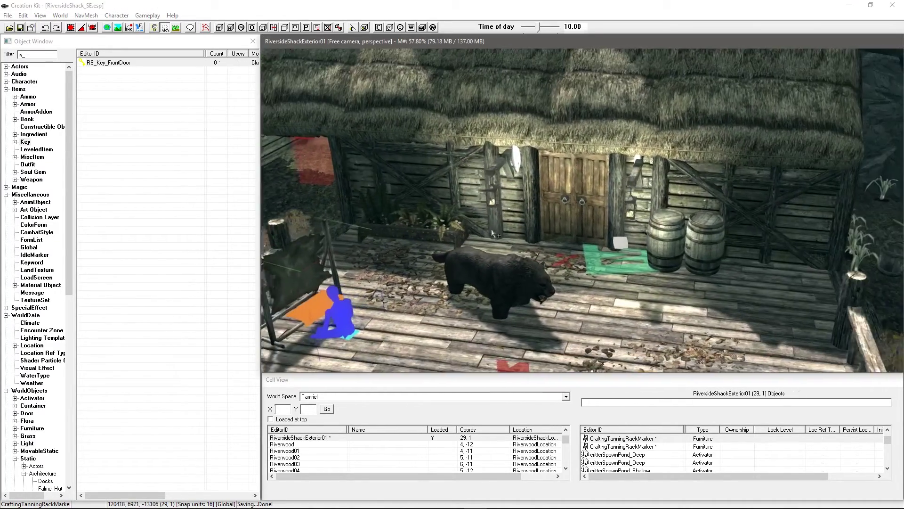
scroll(493, 235, "up", 5)
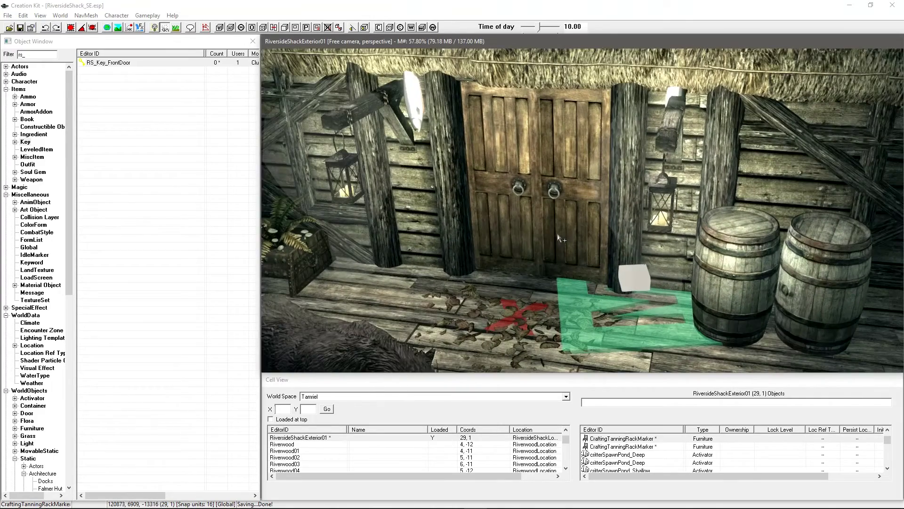
left_click(560, 227)
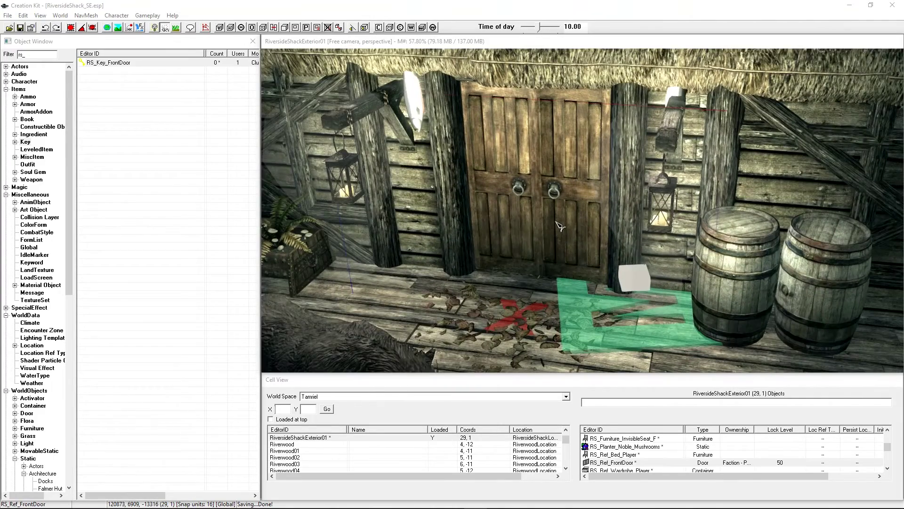
double_click(559, 227)
left_click_drag(498, 155, 345, 176)
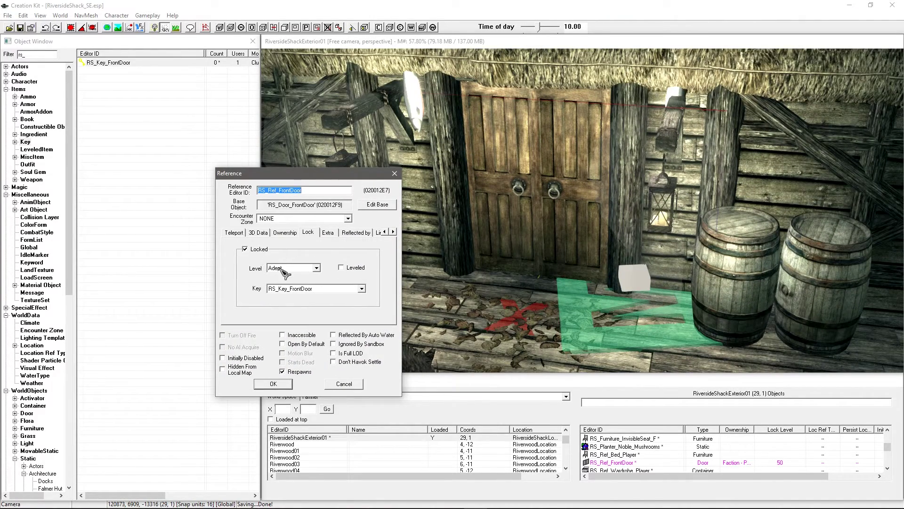
left_click(354, 387)
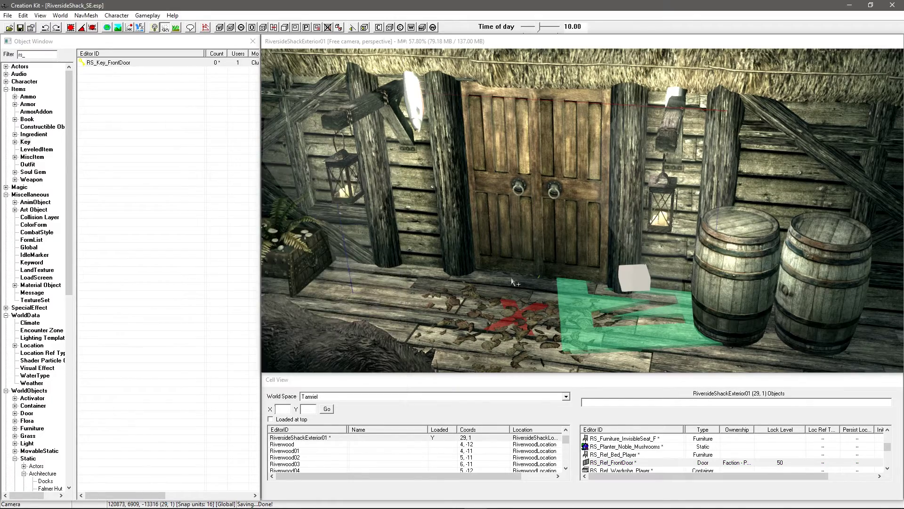
scroll(558, 260, "down", 6)
scroll(559, 264, "down", 5)
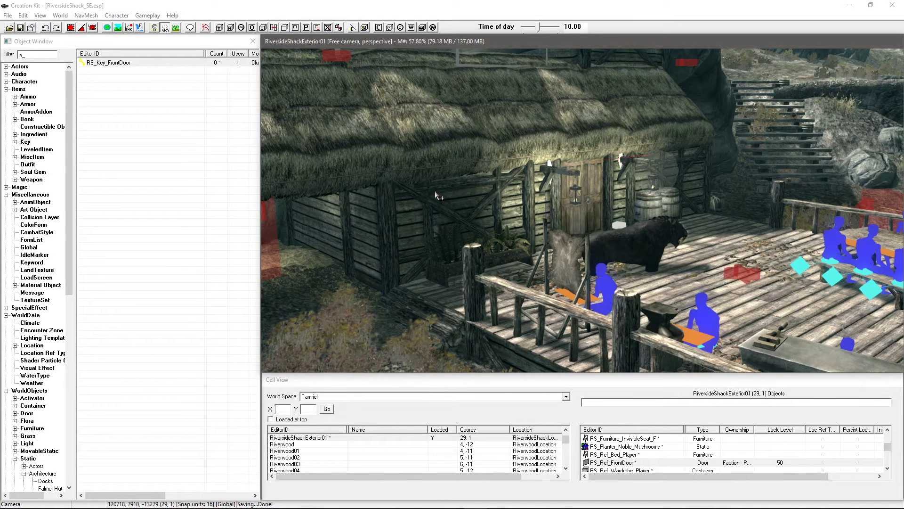
middle_click_drag(448, 197, 460, 199)
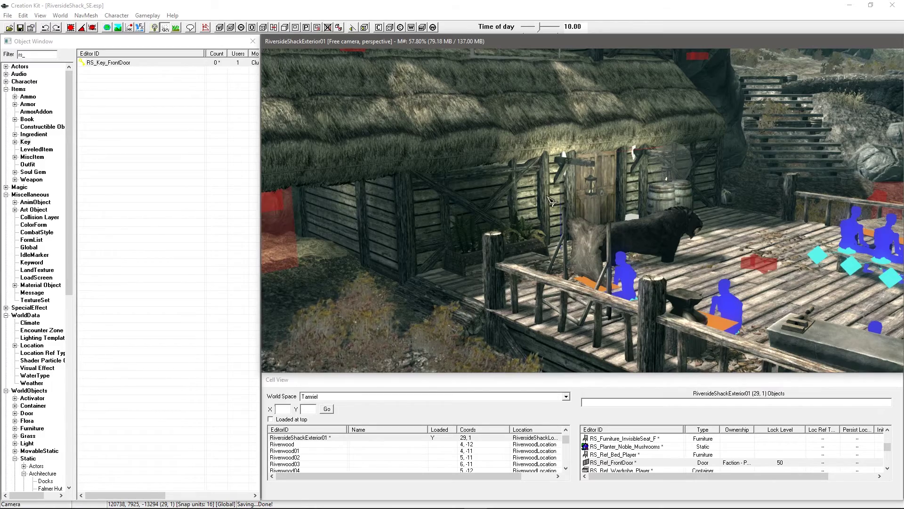
middle_click_drag(551, 200, 542, 199, "shift")
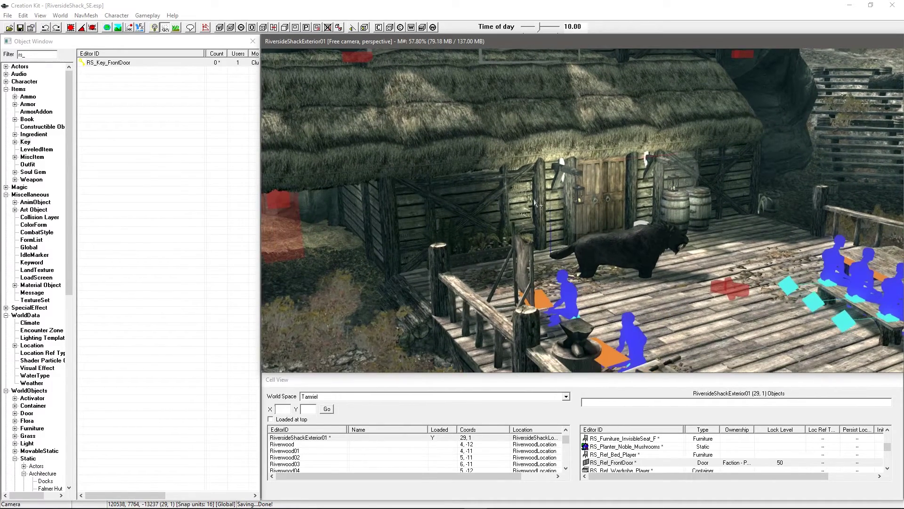
left_click(221, 117)
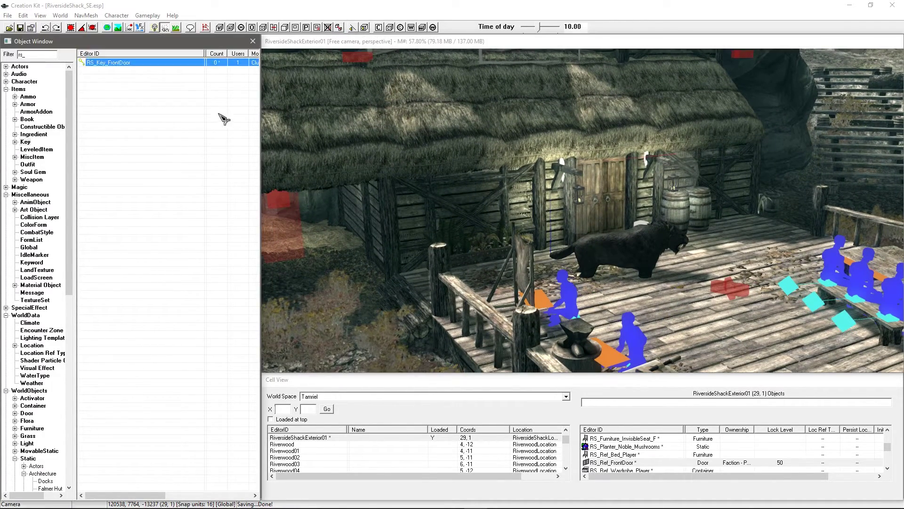
double_click(111, 66)
left_click_drag(443, 154, 343, 183)
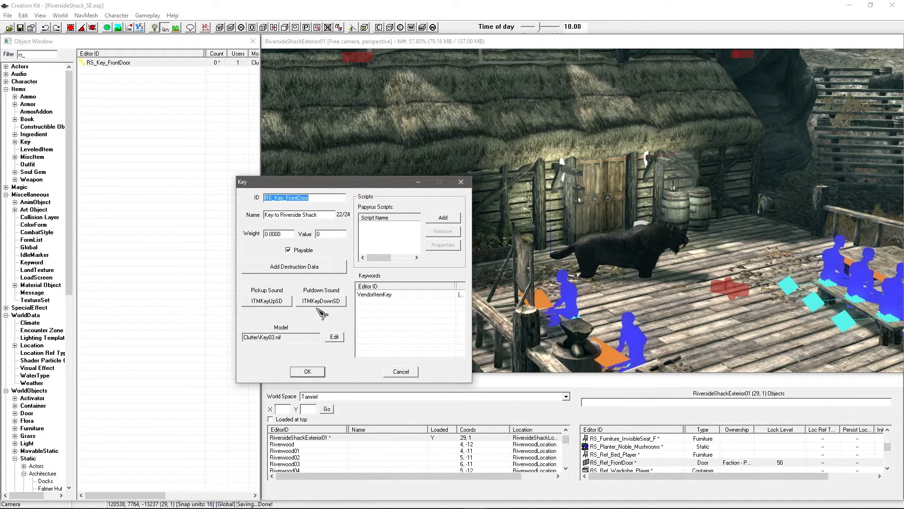
left_click_drag(287, 339, 221, 341)
key("ctrl+c")
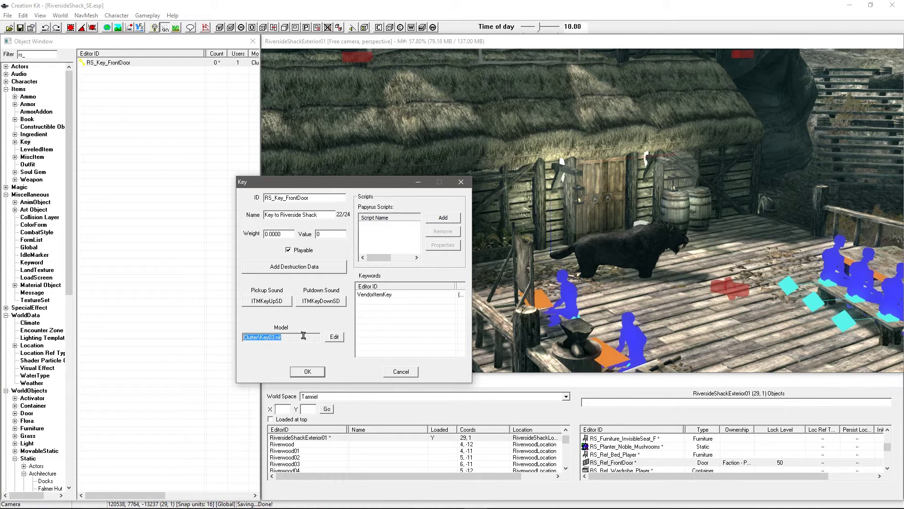
left_click(400, 372)
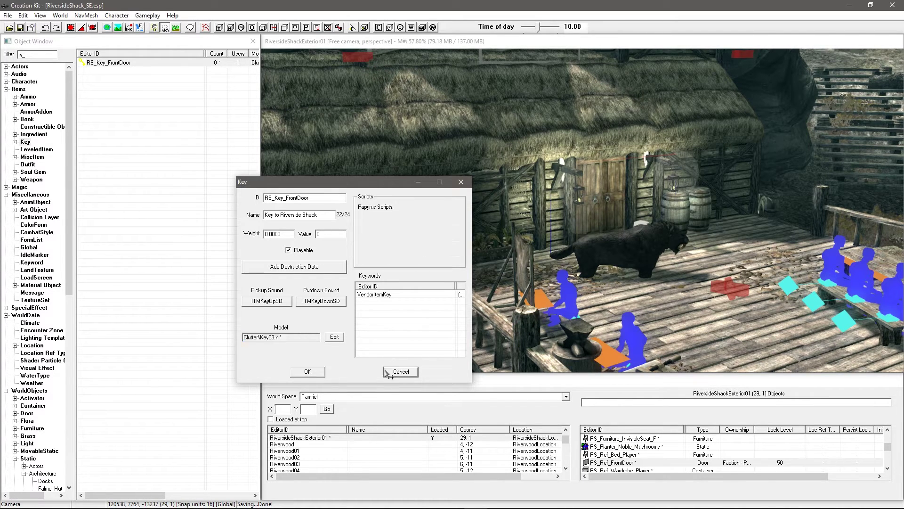
left_click(34, 159)
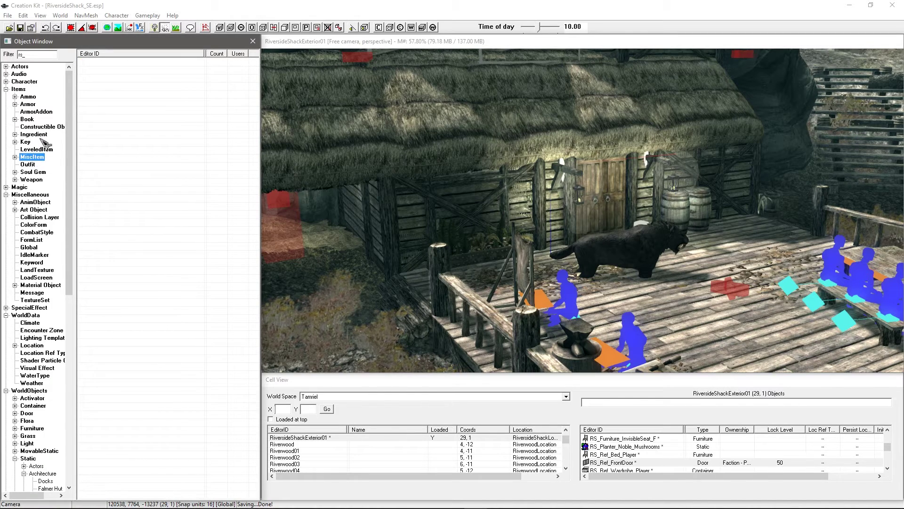
- Create a new MiscItem record and set its model to Clutter\Key03.nif from the Meshes folder
right_click(113, 135)
left_click(129, 136)
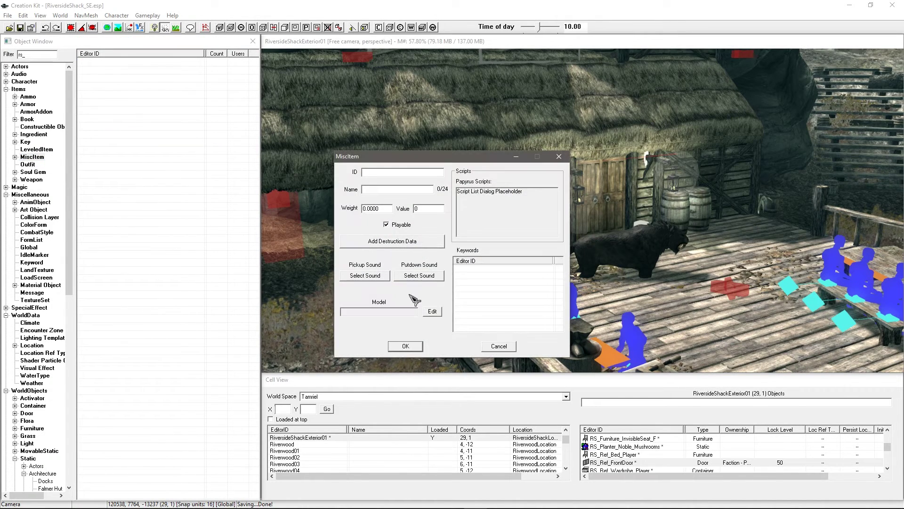
left_click(433, 312)
left_click(419, 188)
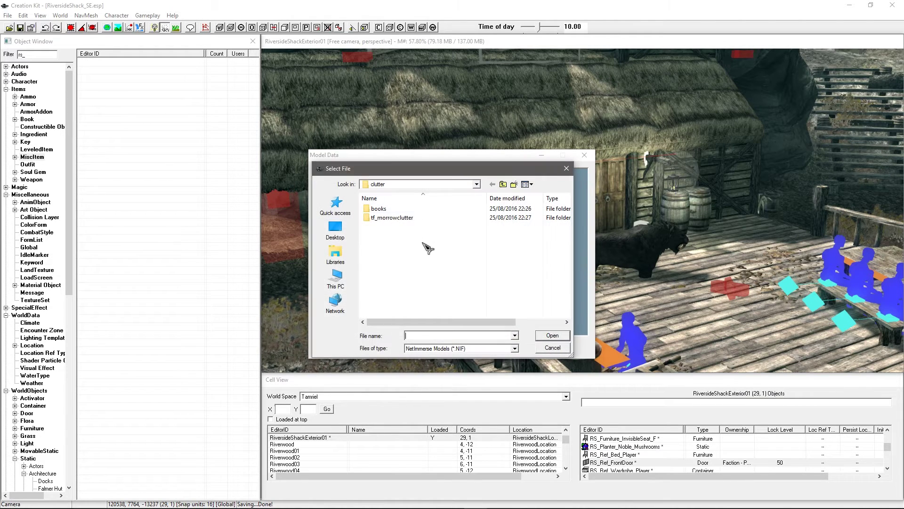
left_click(407, 184)
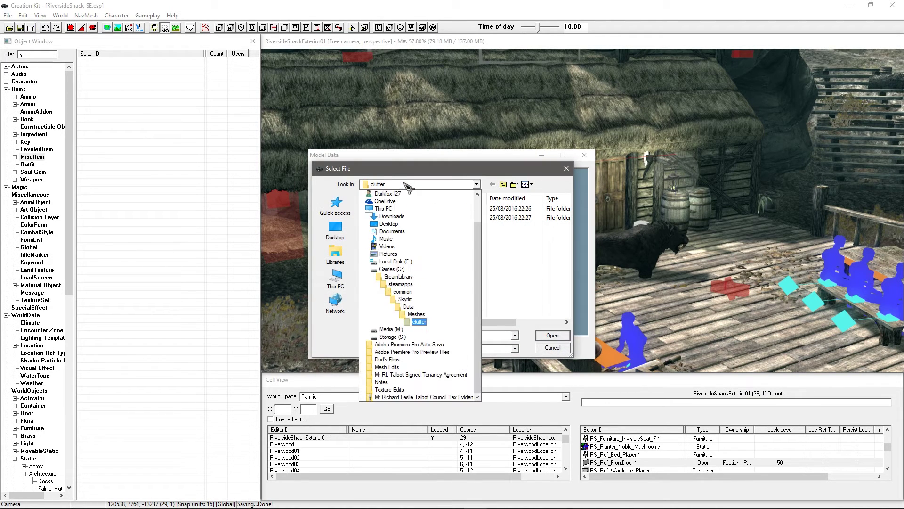
left_click(415, 314)
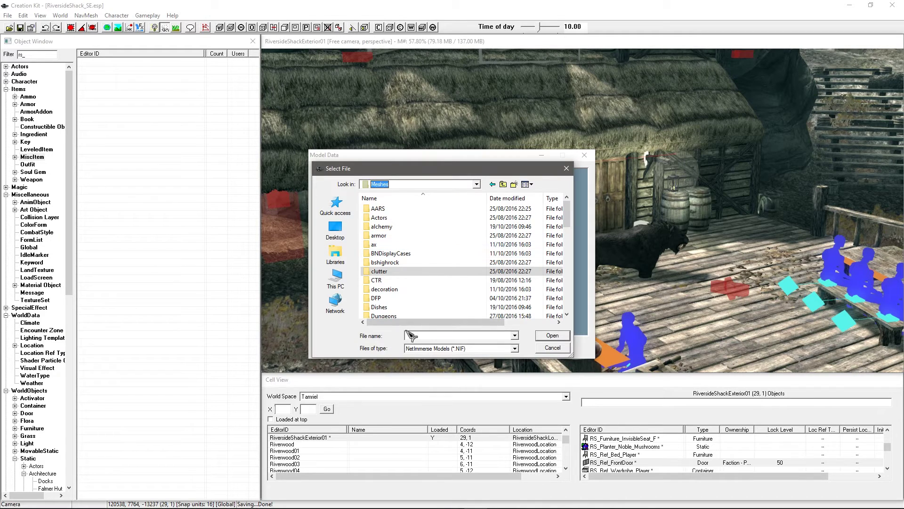
left_click(410, 335)
key("ctrl+v")
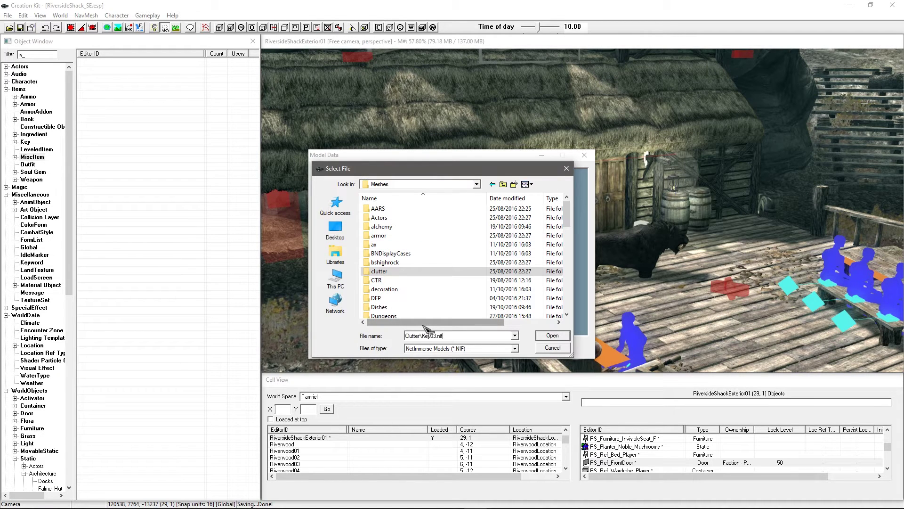
key("Return")
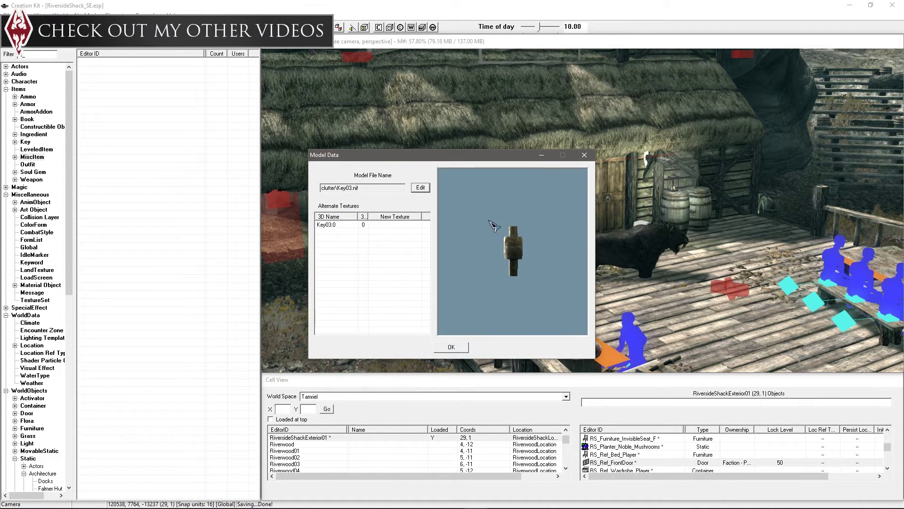
mouse_move(531, 259)
left_mouse_down()
mouse_move(572, 241)
mouse_move(548, 264)
mouse_move(527, 263)
left_mouse_up()
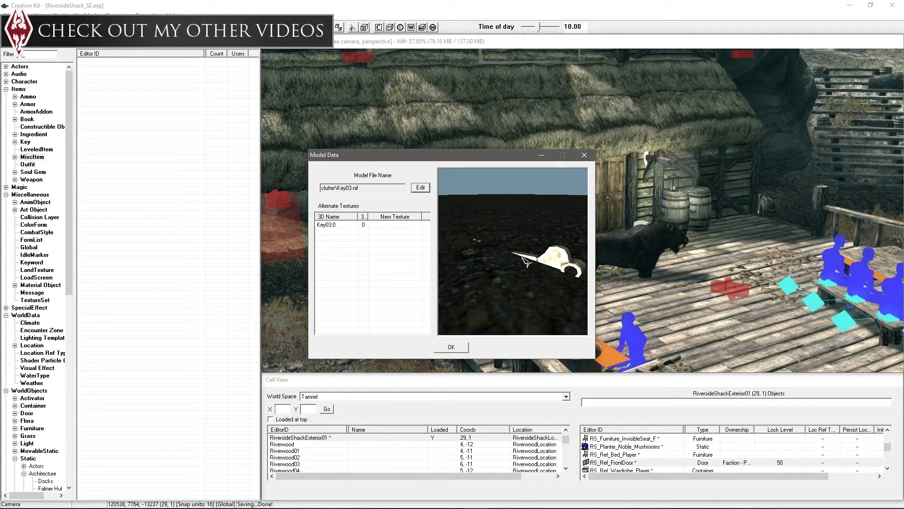
left_click(451, 347)
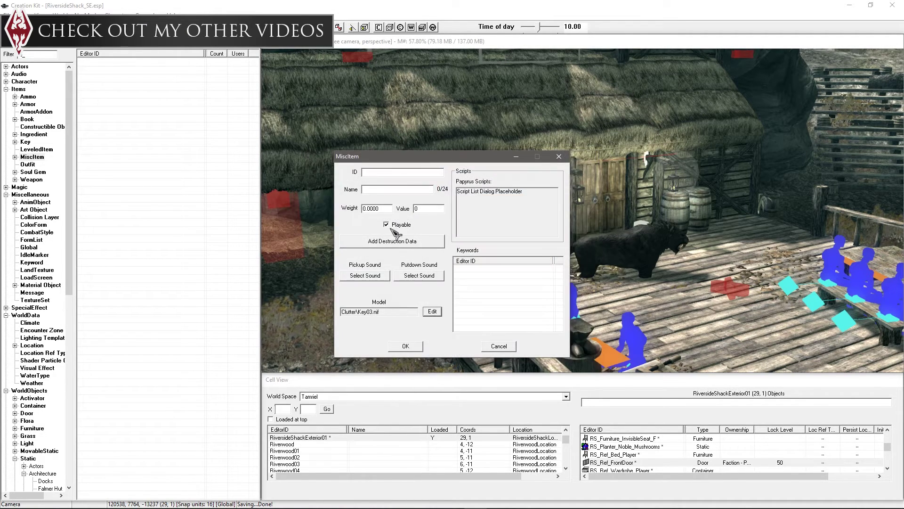
- Give the new item the ID RS_Misc_Key and the name 'Key to Riverside Shack'
type("RS_Misc_")
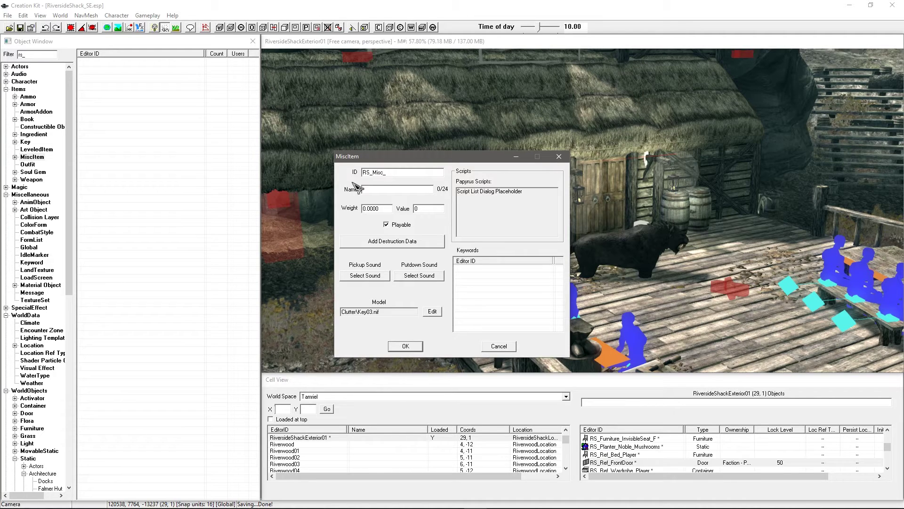
type("Key")
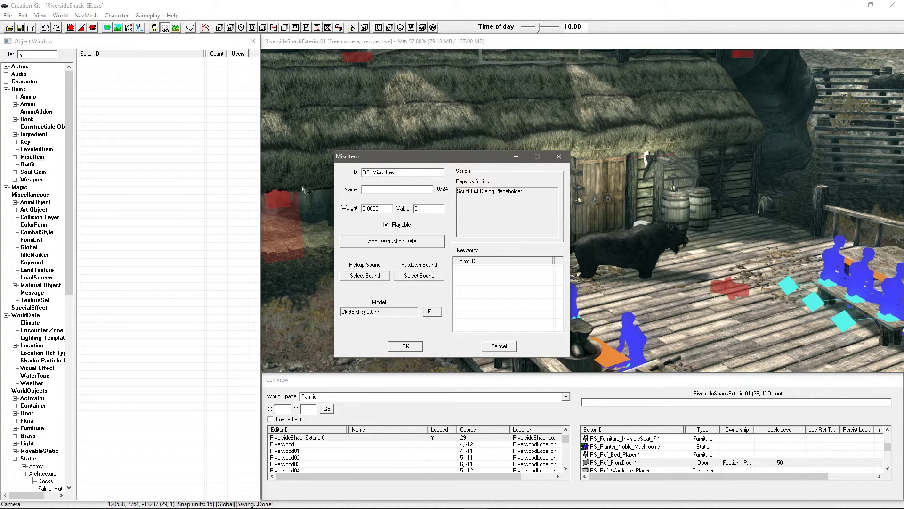
left_click(384, 192)
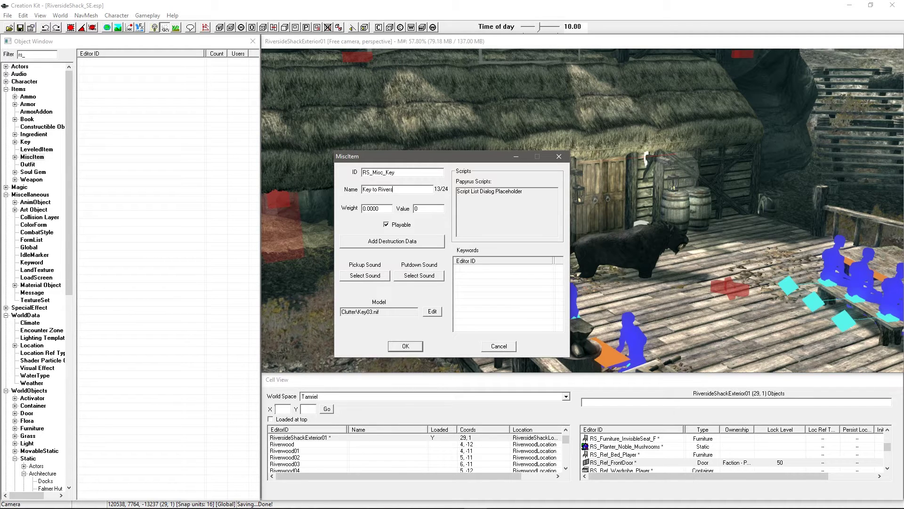
type("Key to Riverside Shack")
- Set the key item's pickup sound to ITMKeyUpSD and its putdown sound to ITMKeyDownSD
left_click(368, 279)
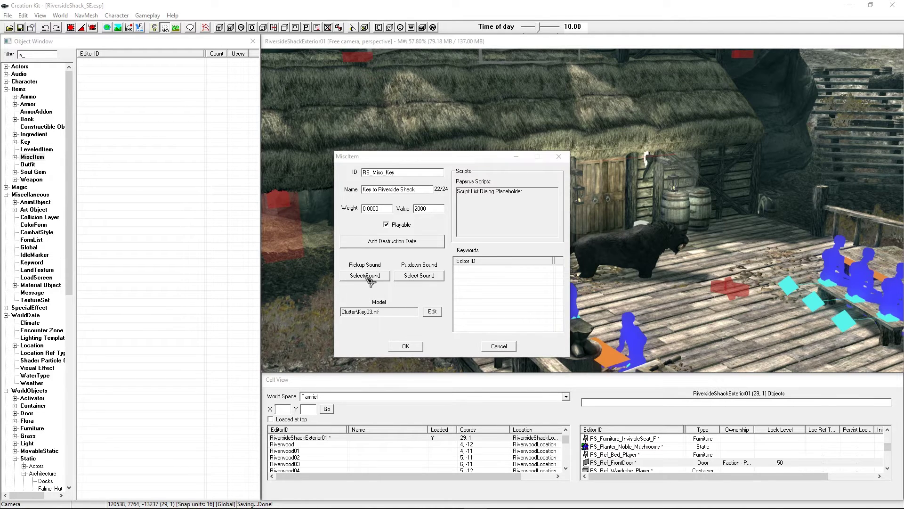
type("key")
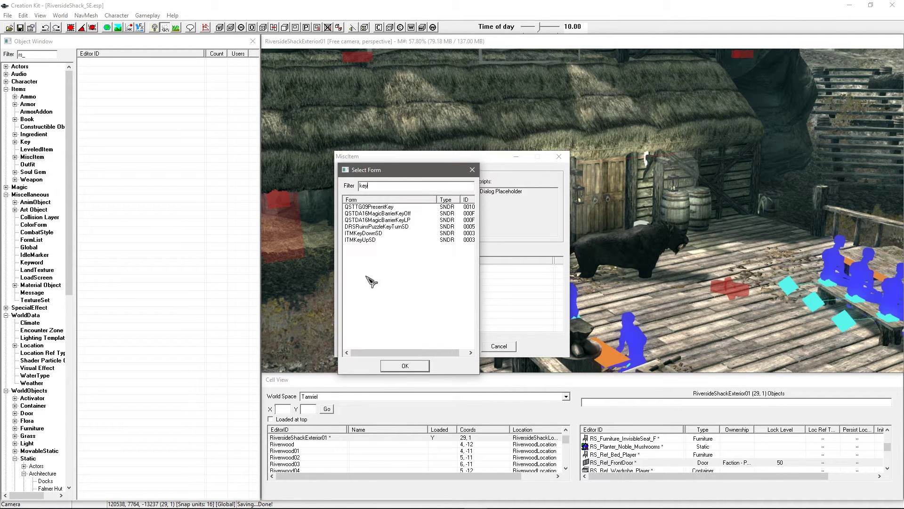
left_click(367, 240)
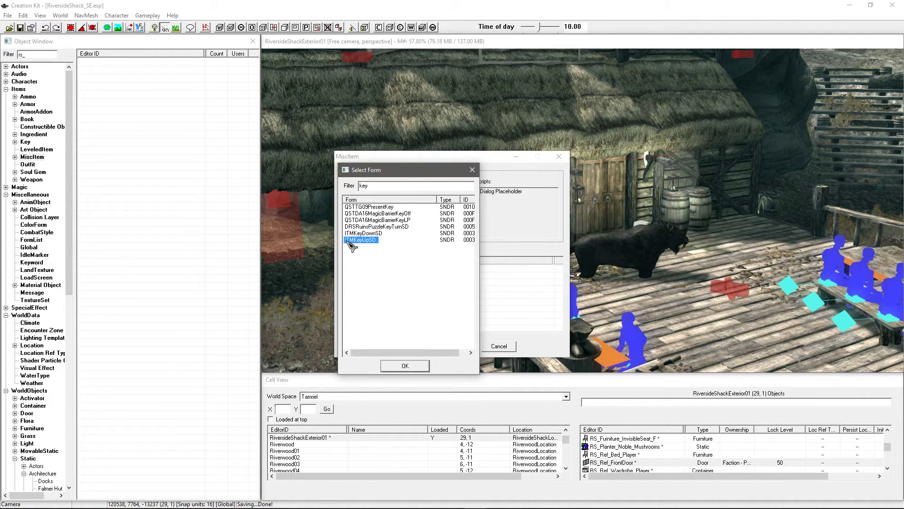
left_click(405, 366)
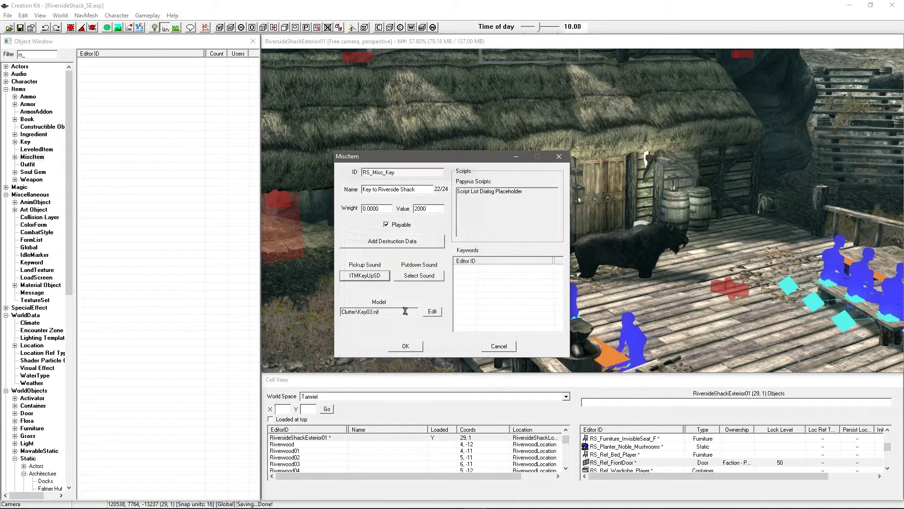
left_click(441, 274)
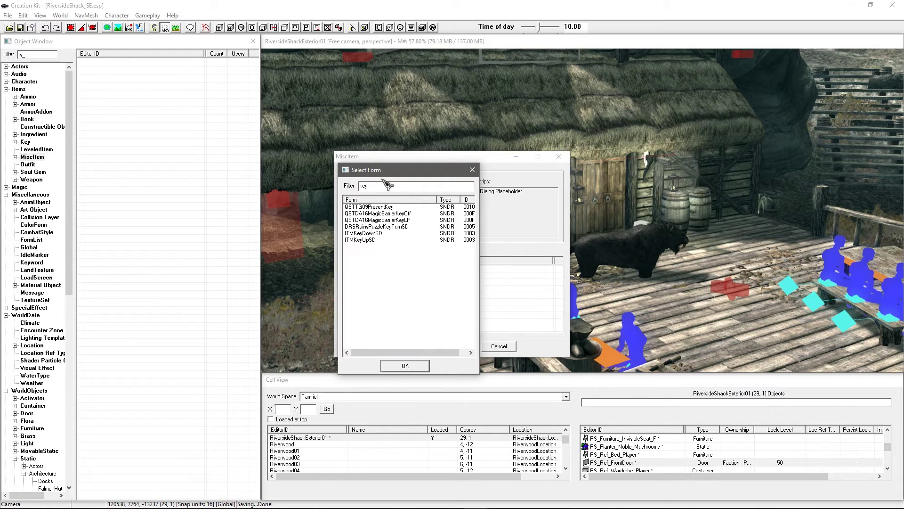
left_click(372, 233)
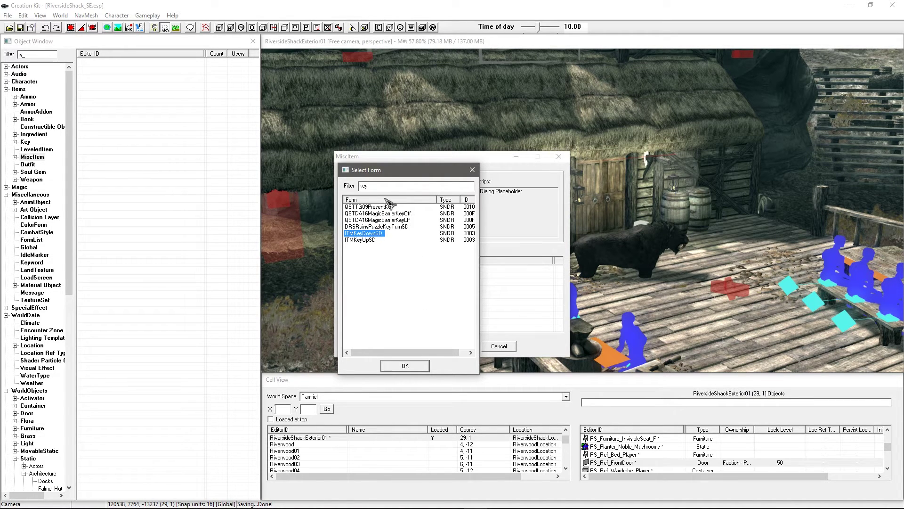
left_click(411, 367)
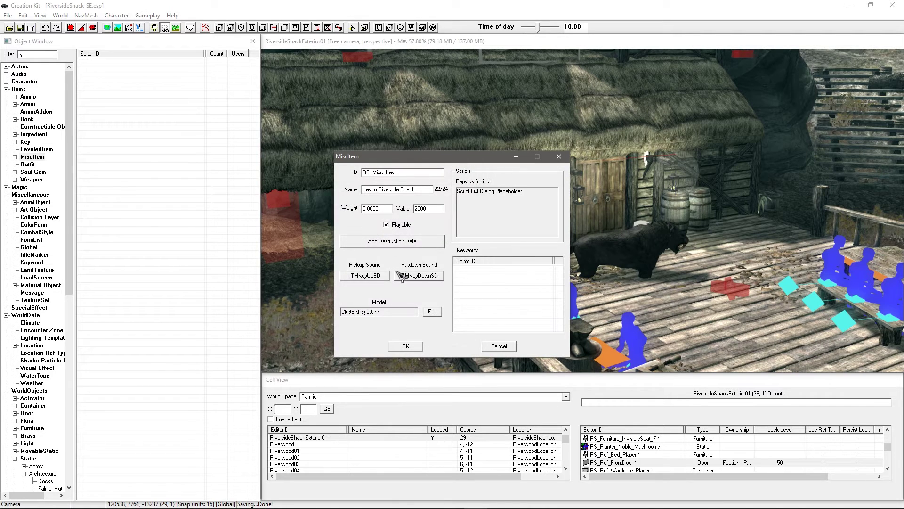
- Add the VendorItemClutter keyword to RS_Misc_Key and save the item
left_click(396, 314)
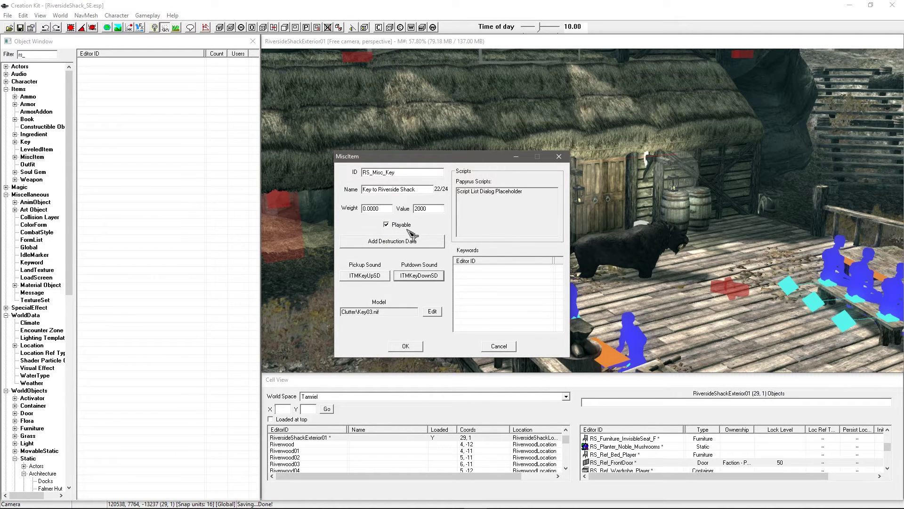
right_click(488, 282)
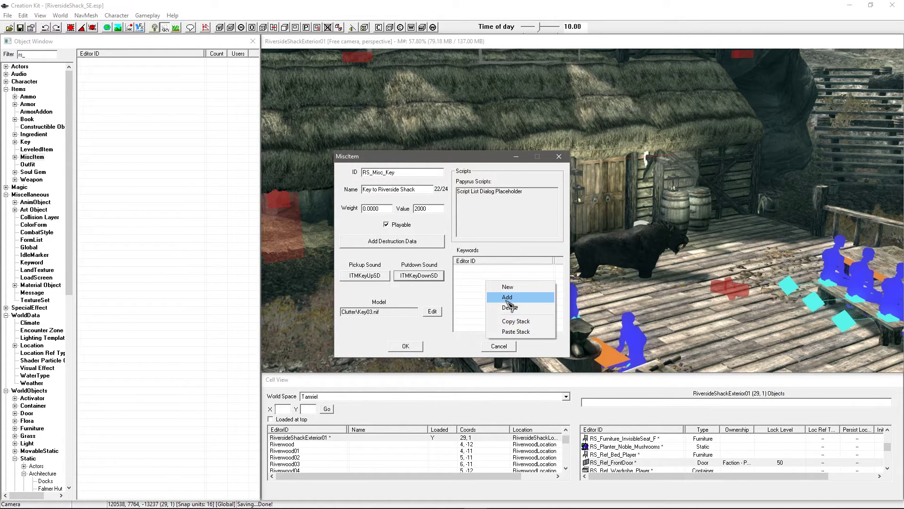
left_click(508, 298)
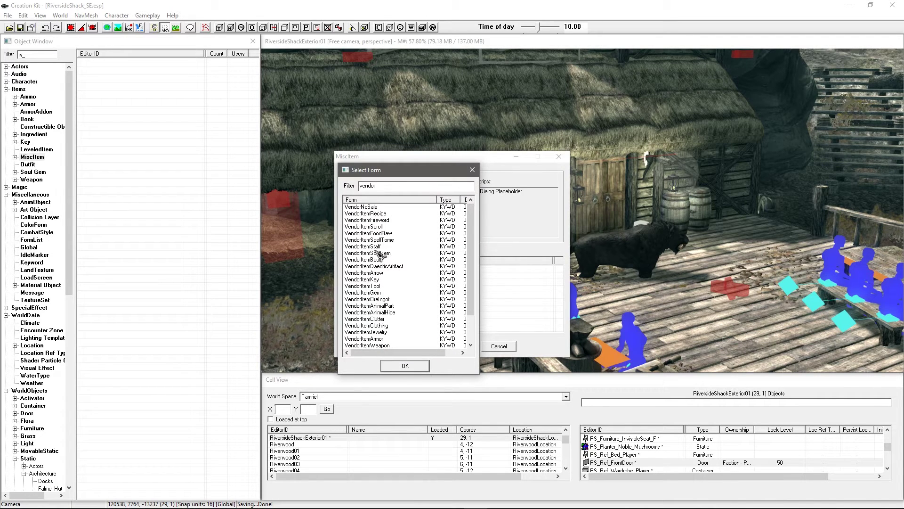
left_click(377, 279)
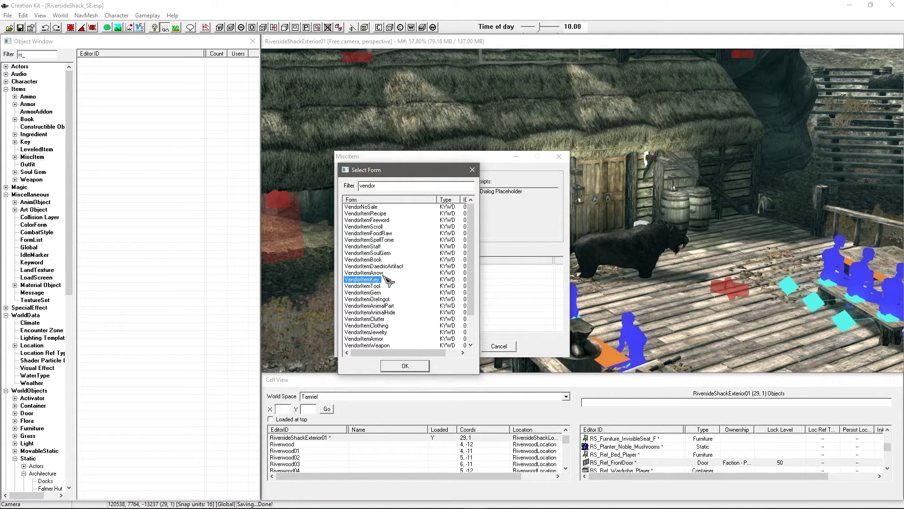
scroll(387, 280, "down", 1)
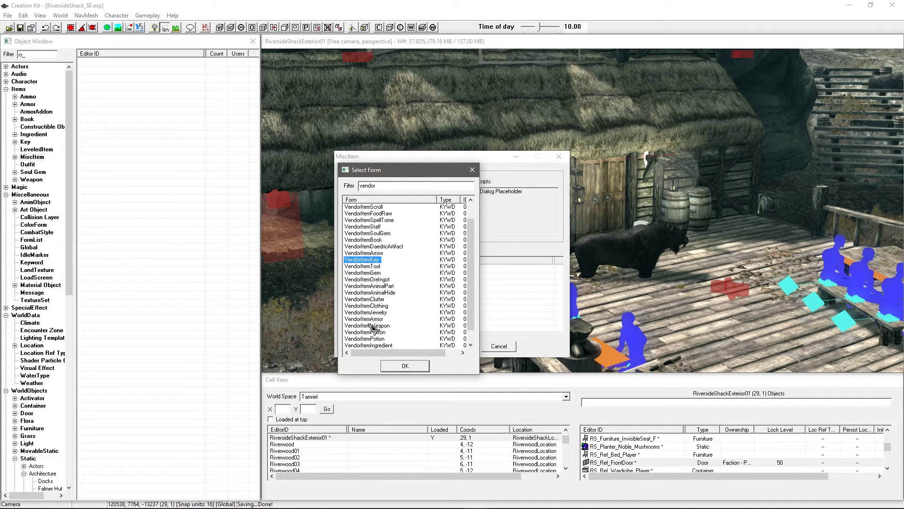
left_click(369, 300)
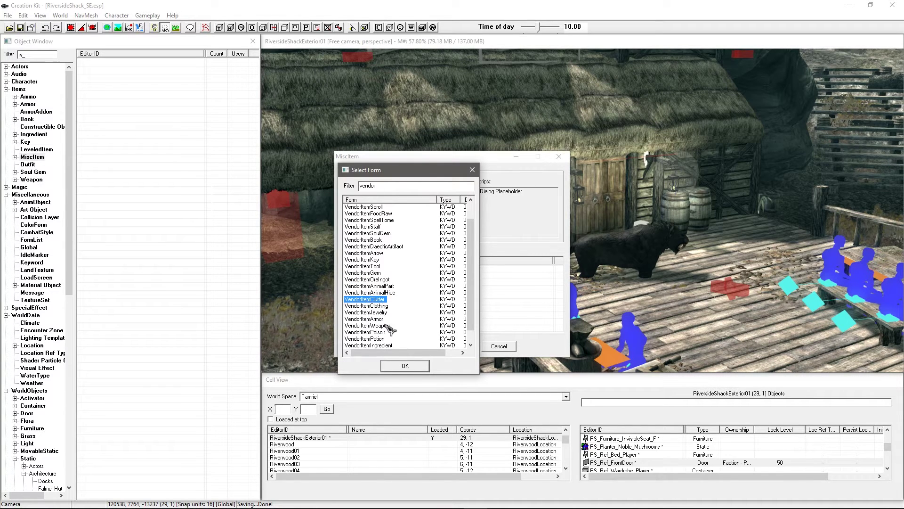
left_click(399, 365)
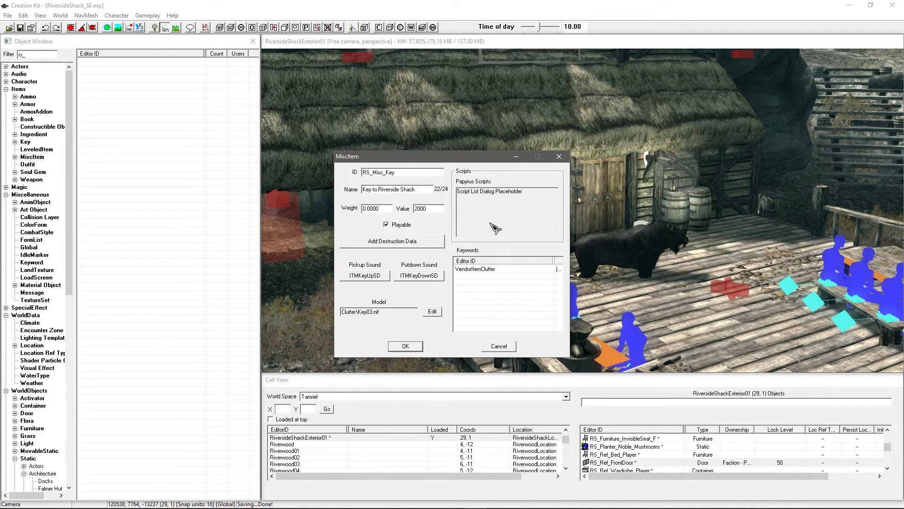
left_click(405, 347)
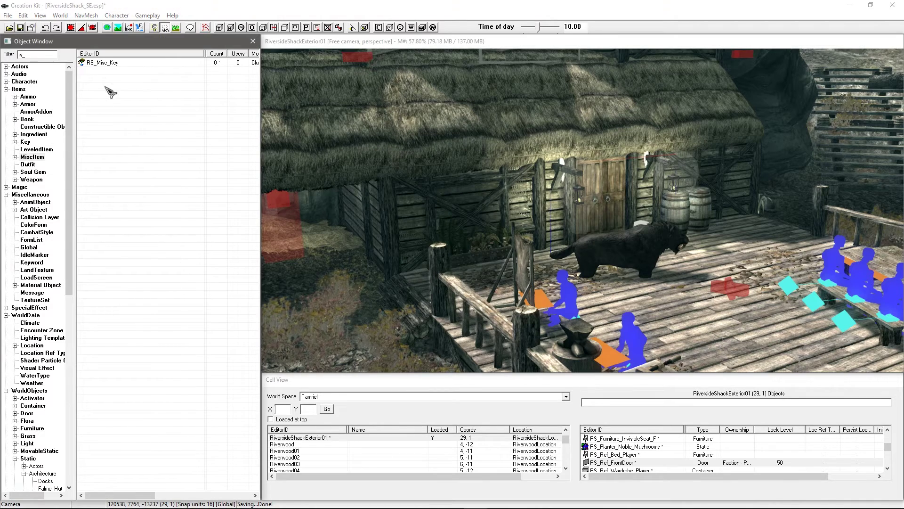
- Reopen RS_Misc_Key and attach the PM_Script_BuyKey script to it
double_click(115, 62)
left_click(492, 211)
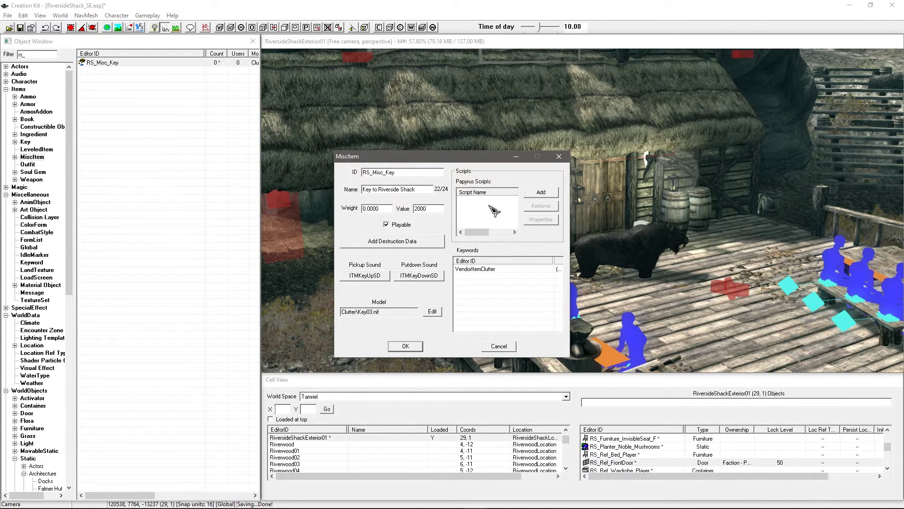
double_click(471, 217)
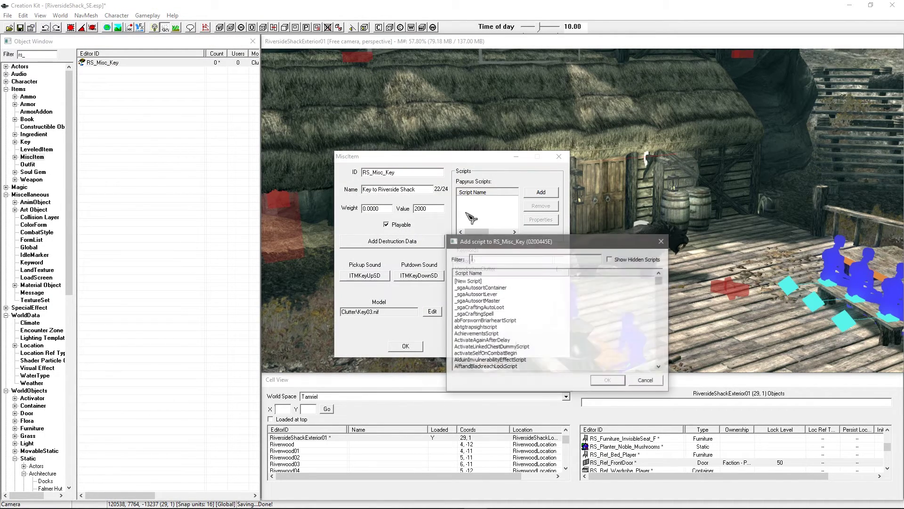
type("key")
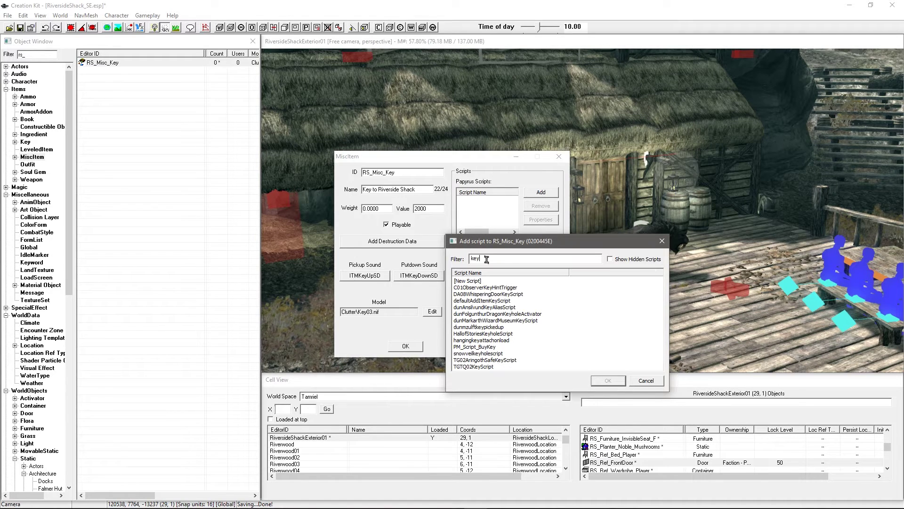
left_click(500, 334)
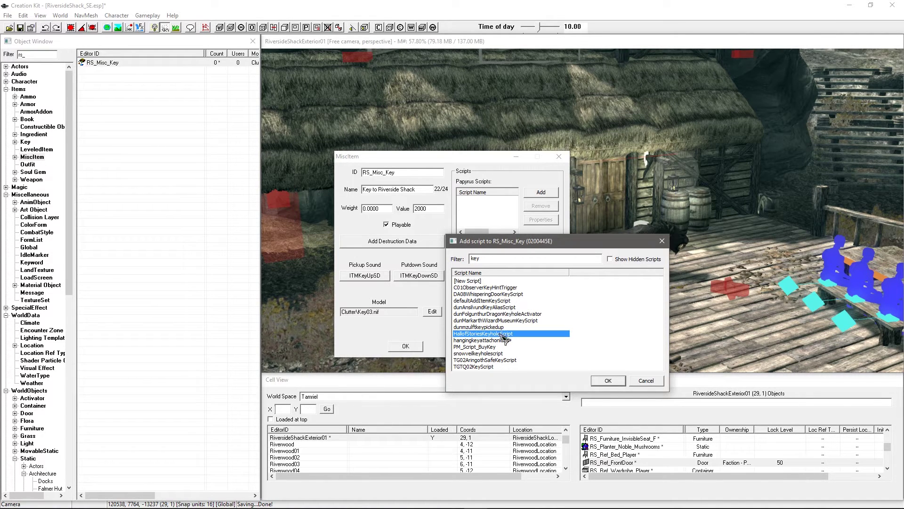
left_click(478, 347)
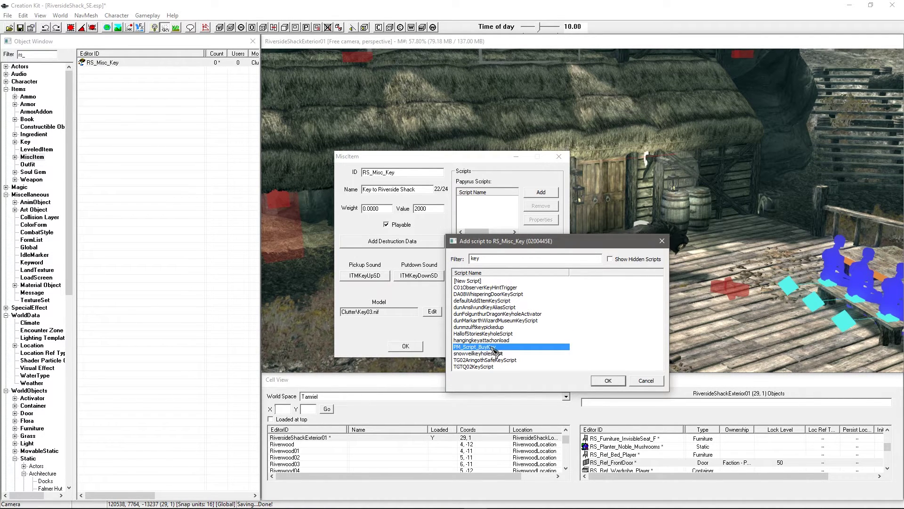
left_click(608, 380)
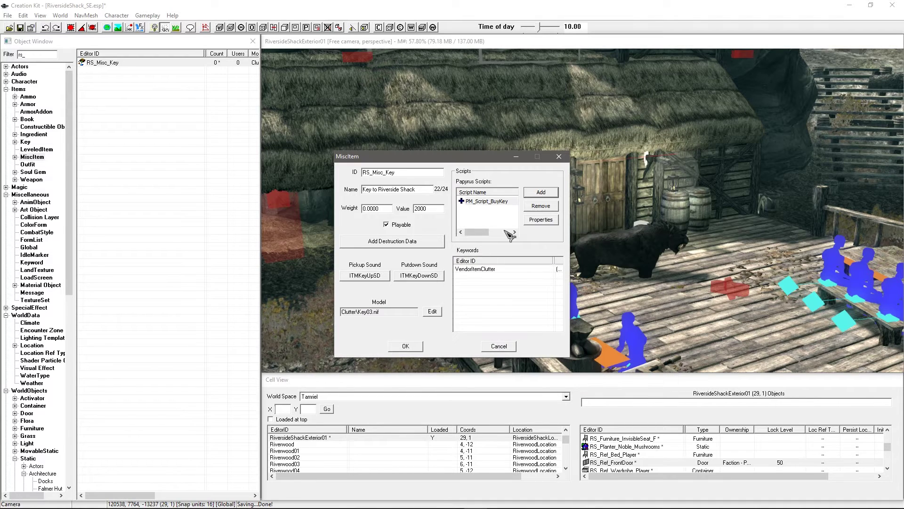
left_click(483, 206)
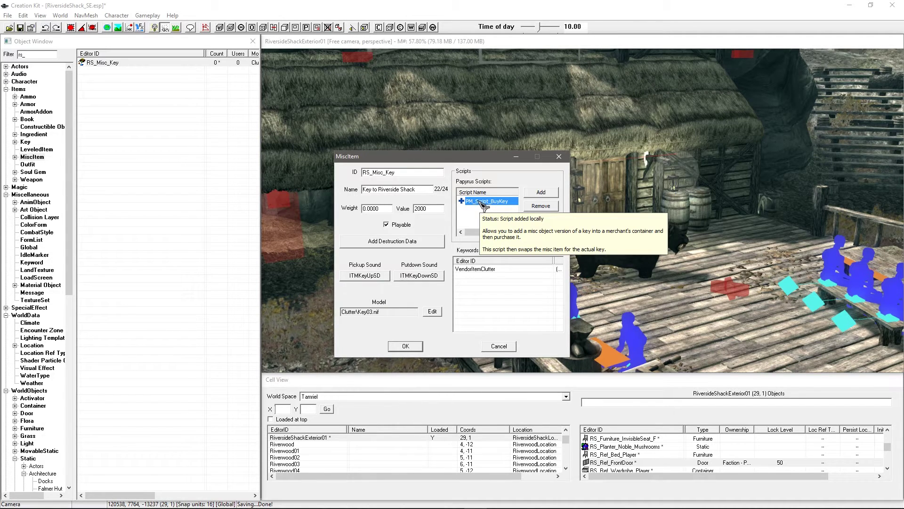
right_click(482, 202)
- Open the PM_Script_BuyKey source and look over its NewKey and DeadKey property declarations
left_click(515, 257)
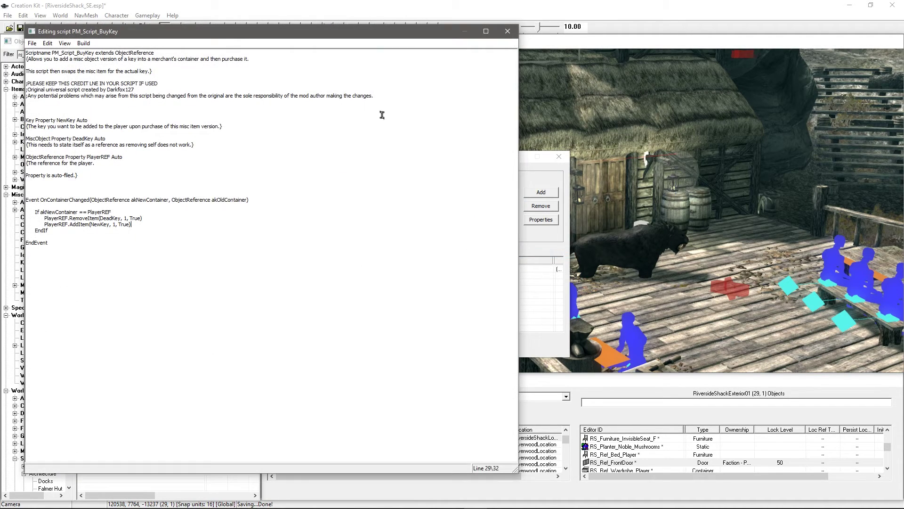
left_click_drag(347, 36, 635, 52)
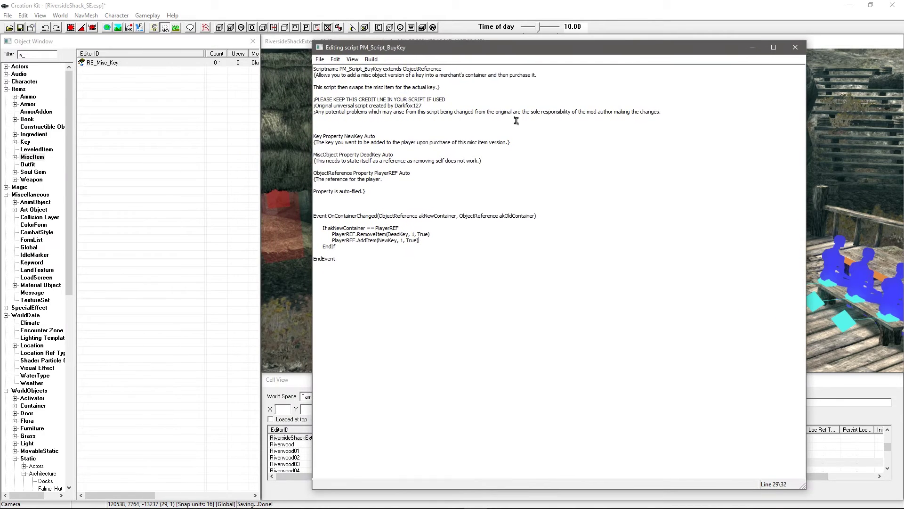
left_click(406, 173)
left_click_drag(323, 138, 393, 136)
left_click(387, 140)
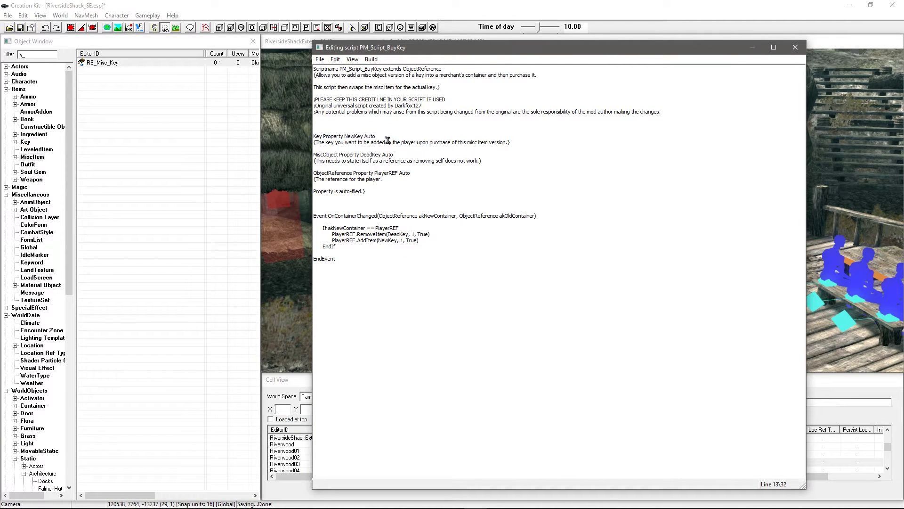
left_click_drag(322, 155, 368, 156)
left_click(366, 158)
left_click(354, 245)
- Review the PlayerREF property, the akNewContainer == PlayerREF condition and the AddItem line
left_click(359, 160)
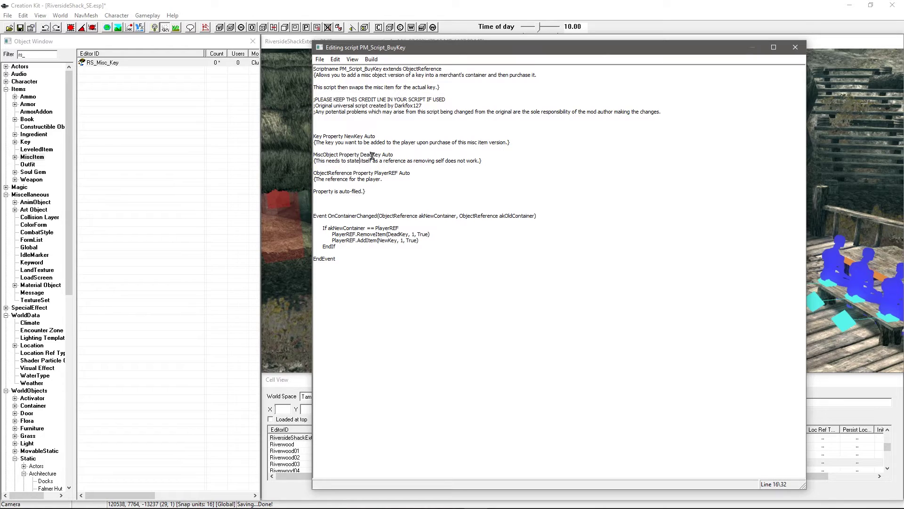
double_click(355, 136)
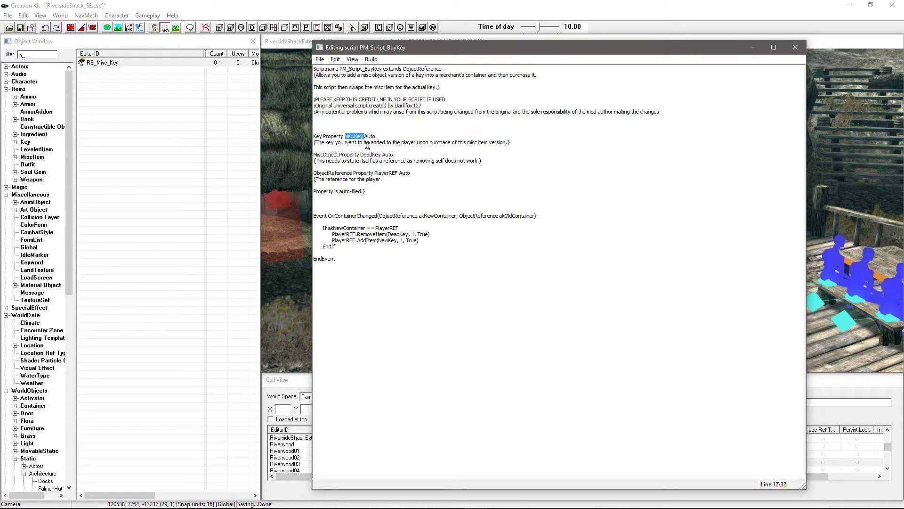
left_click(357, 179)
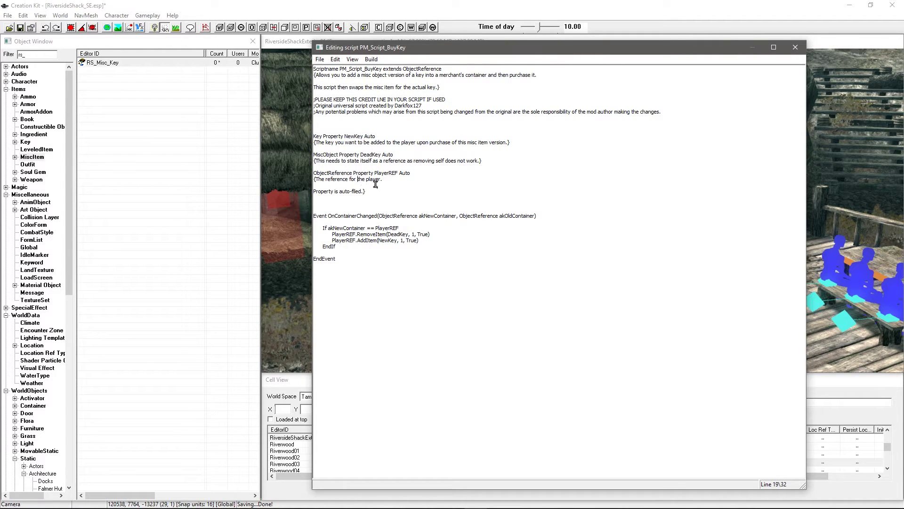
left_click(380, 172)
left_click_drag(354, 229, 410, 227)
left_click(410, 230)
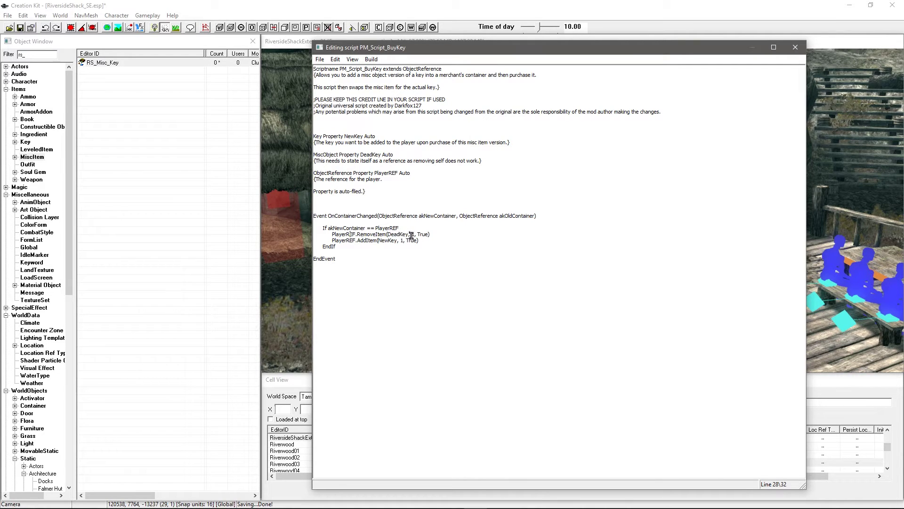
left_click(352, 245)
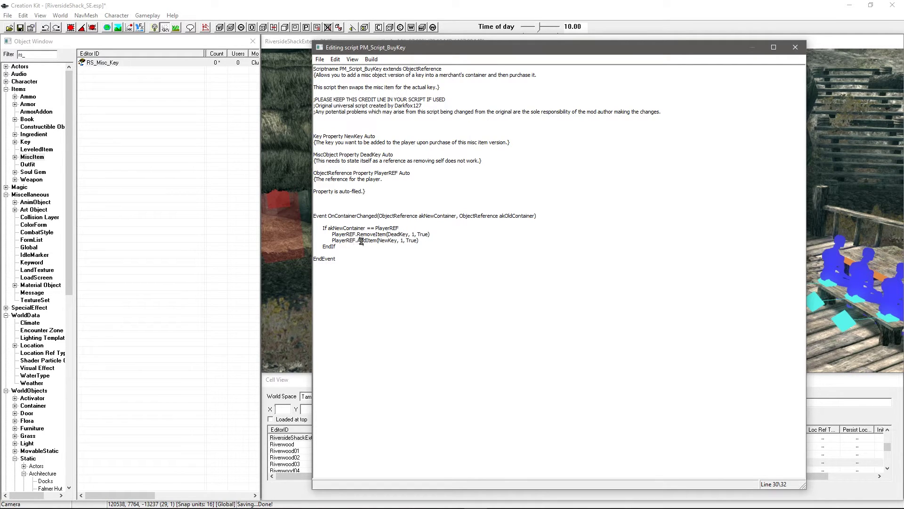
double_click(413, 241)
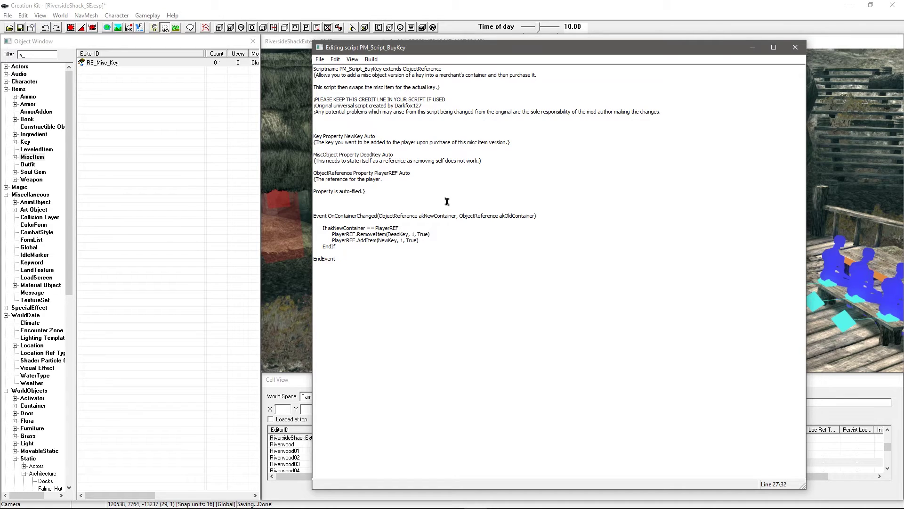
- Close the script editor and set the script's DeadKey property to RS_Misc_Key
left_click(796, 47)
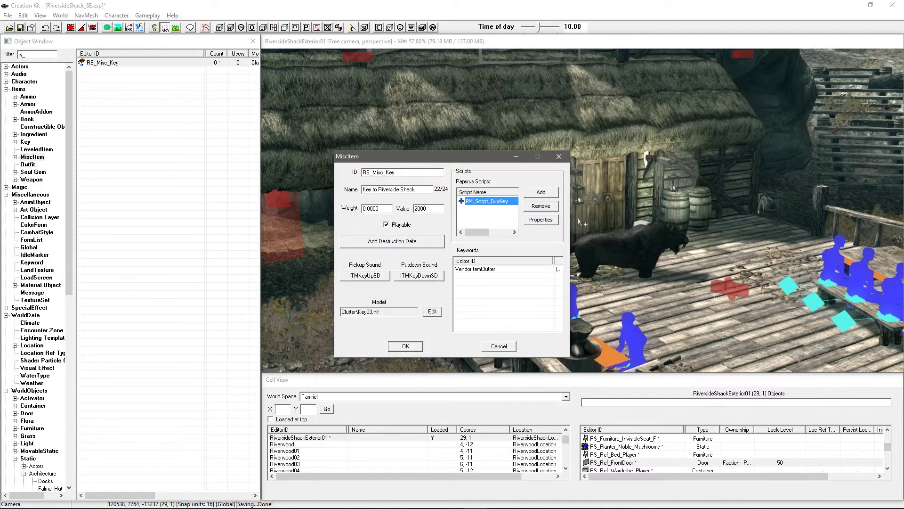
double_click(471, 201)
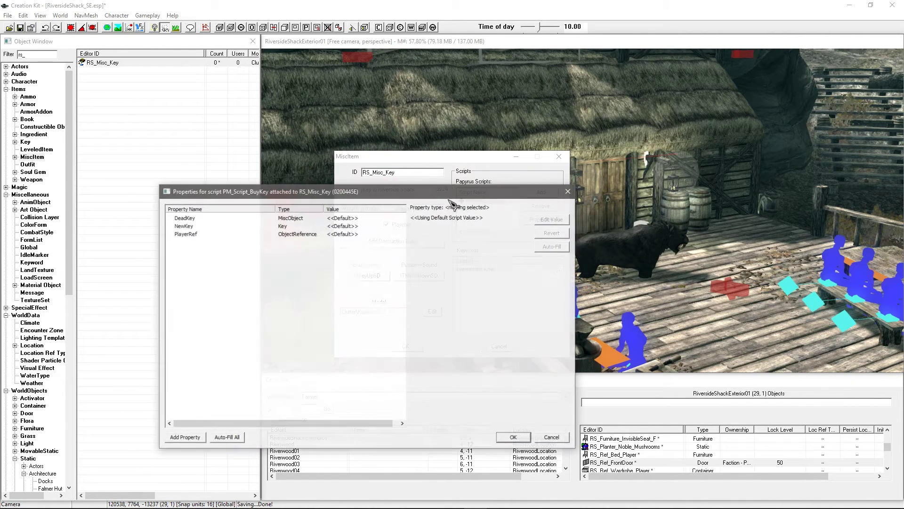
left_click(215, 219)
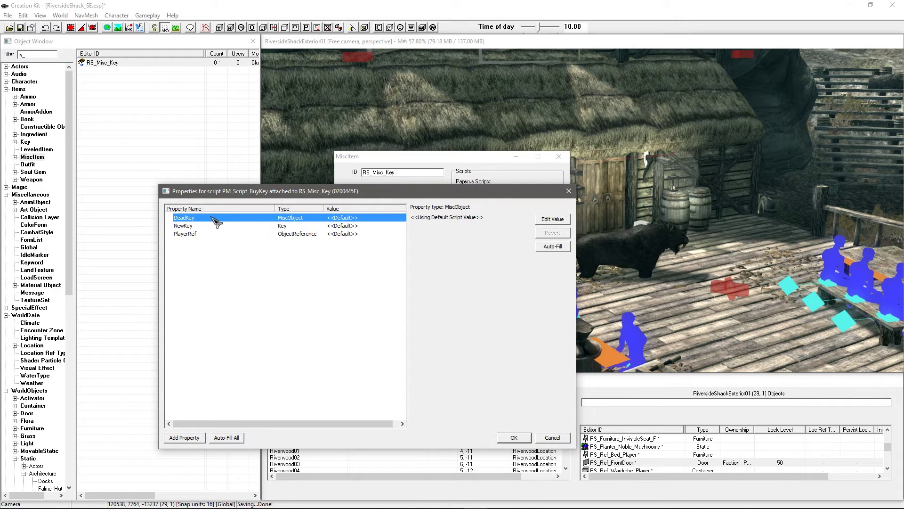
left_click(549, 220)
left_click(478, 220)
left_click(468, 220)
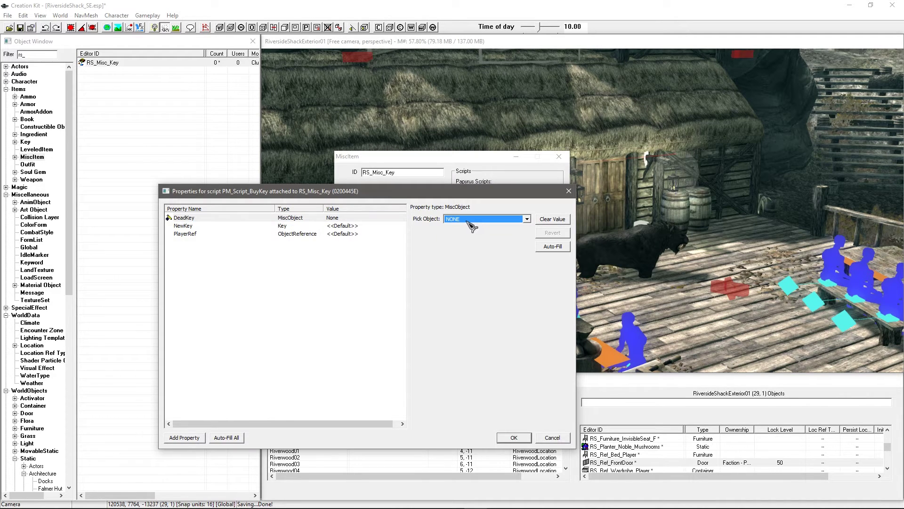
type("RS_Misc_Key")
- Set the NewKey property to RS_Key_FrontDoor
left_click(216, 226)
left_click(548, 219)
left_click(500, 220)
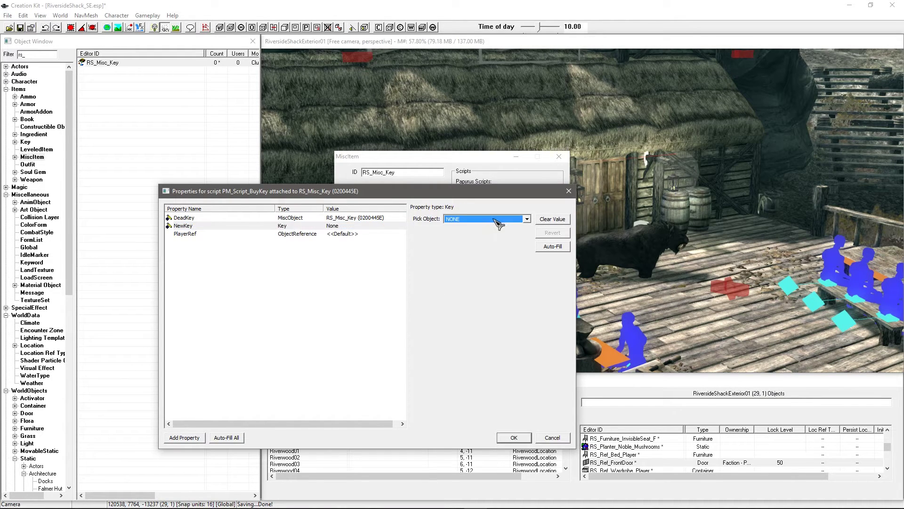
type("RS_Key_FrontDoor")
left_click(485, 219)
left_click(485, 219)
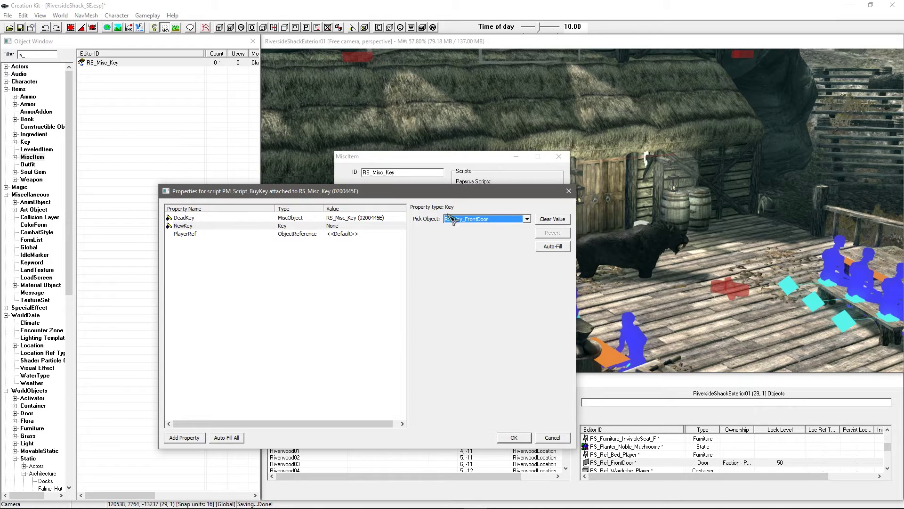
- Auto-fill PlayerRef with the player, accept the properties and save the MiscItem
left_click(213, 234)
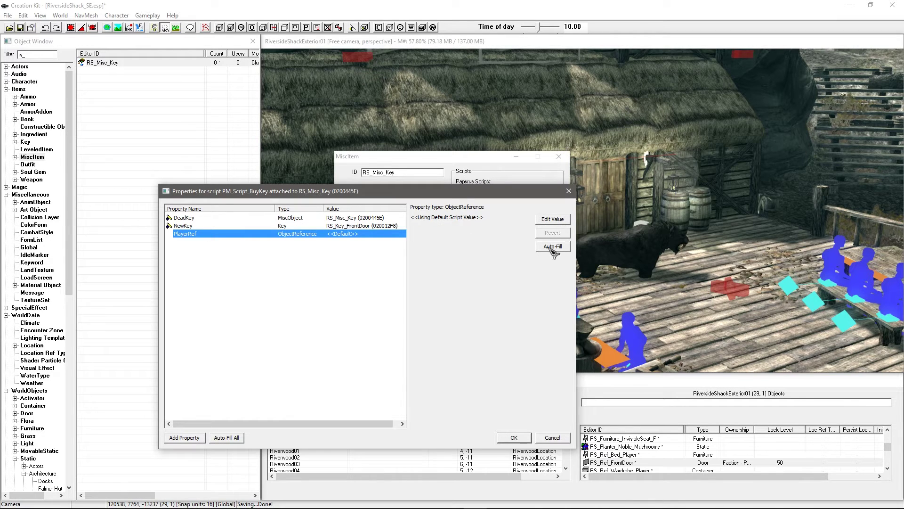
left_click(551, 247)
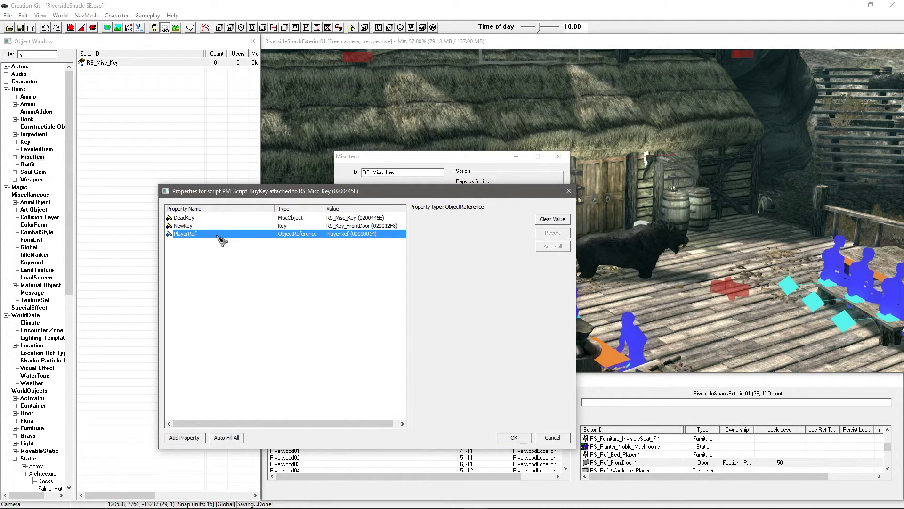
left_click(197, 235)
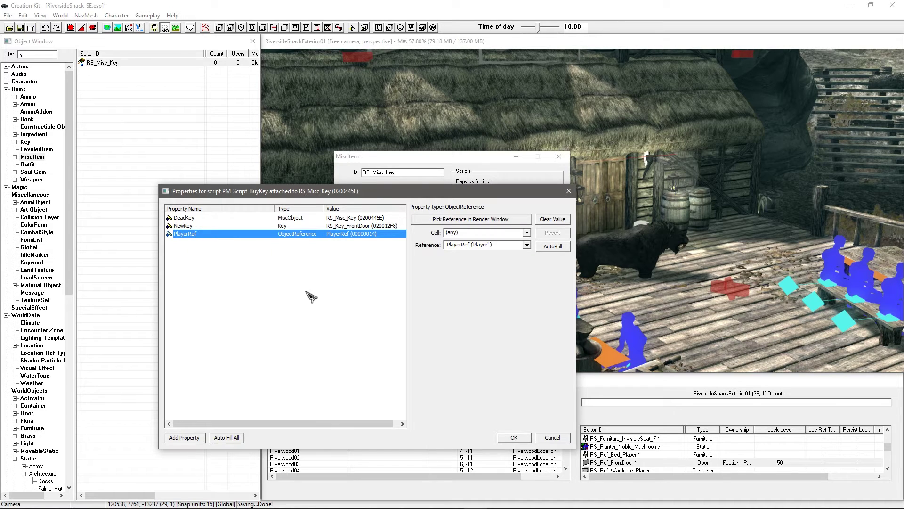
left_click(518, 438)
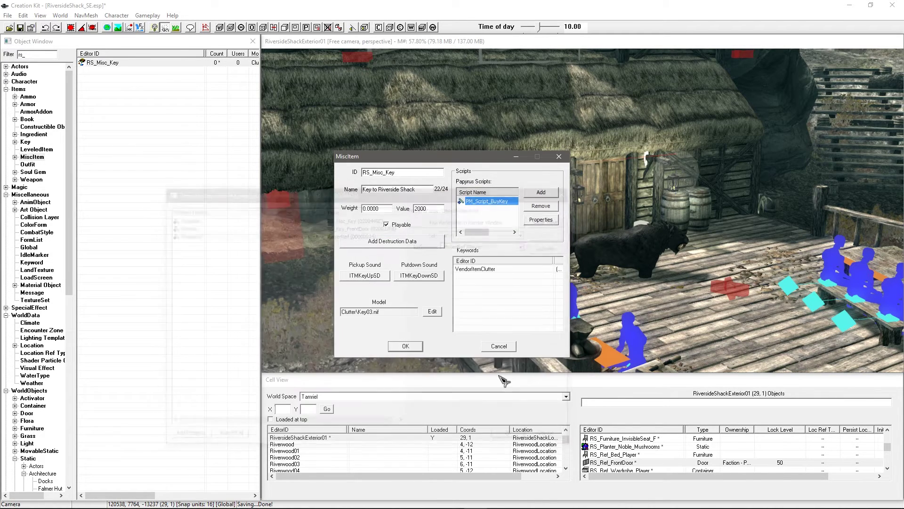
left_click(405, 346)
- Navigate the Riverwood Trader interior and open Lucan Valerius's placed reference
middle_click_drag(500, 218, 507, 167)
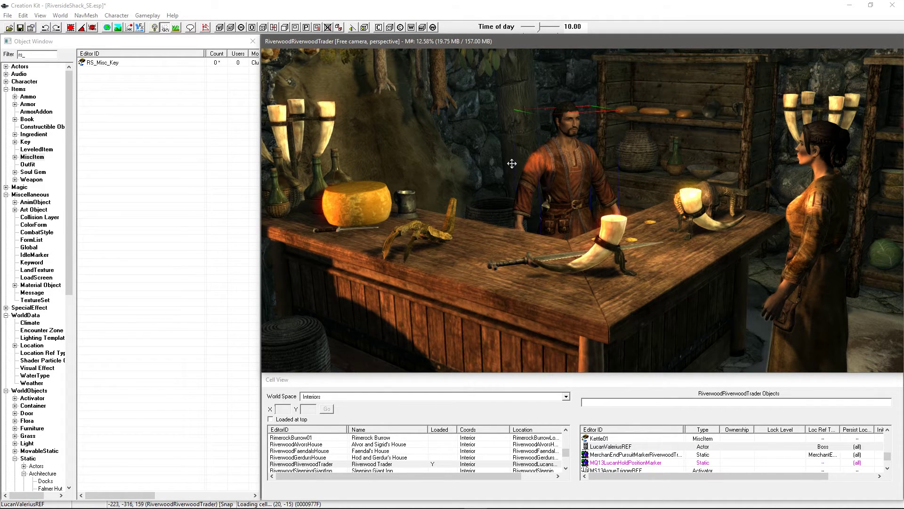
middle_click_drag(512, 164, 522, 161, "shift")
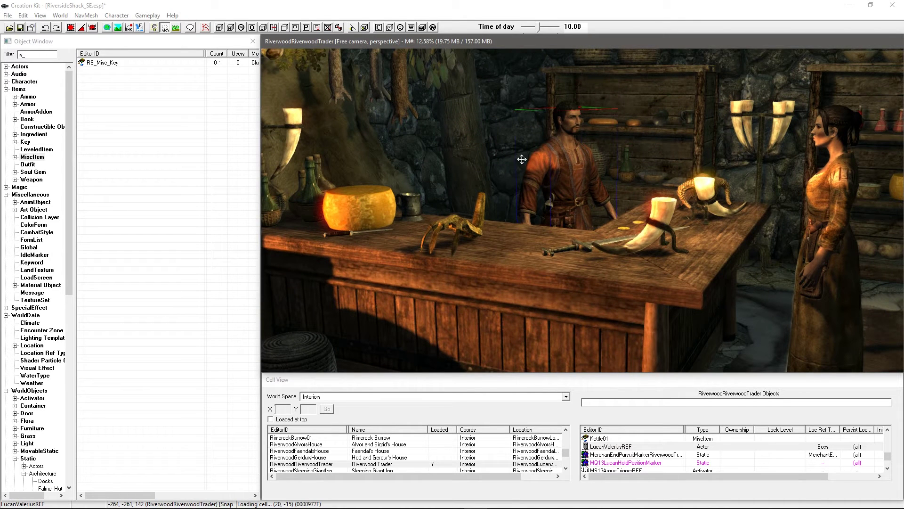
middle_click_drag(563, 185, 546, 180, "shift")
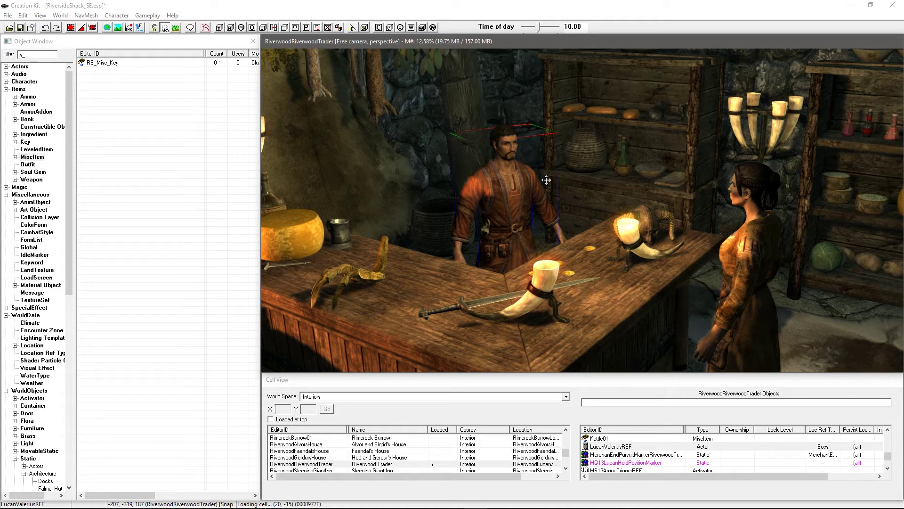
scroll(547, 180, "up", 2)
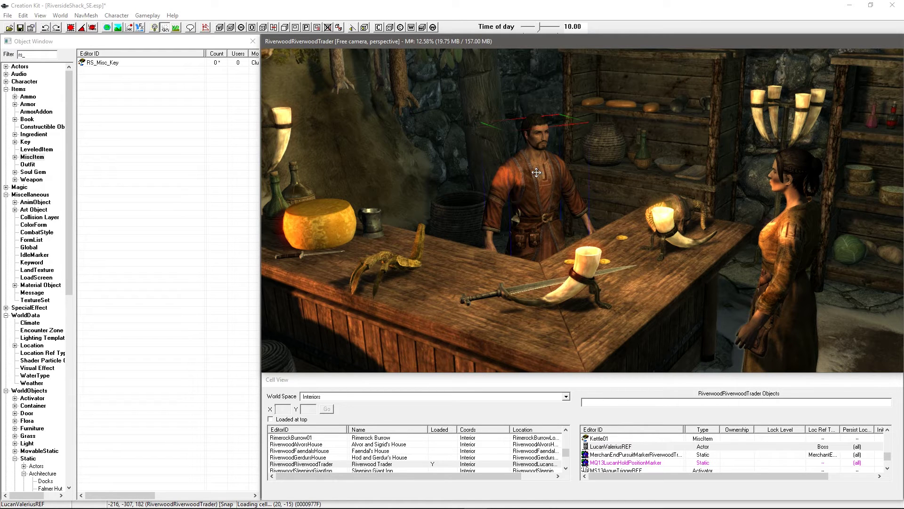
double_click(536, 171)
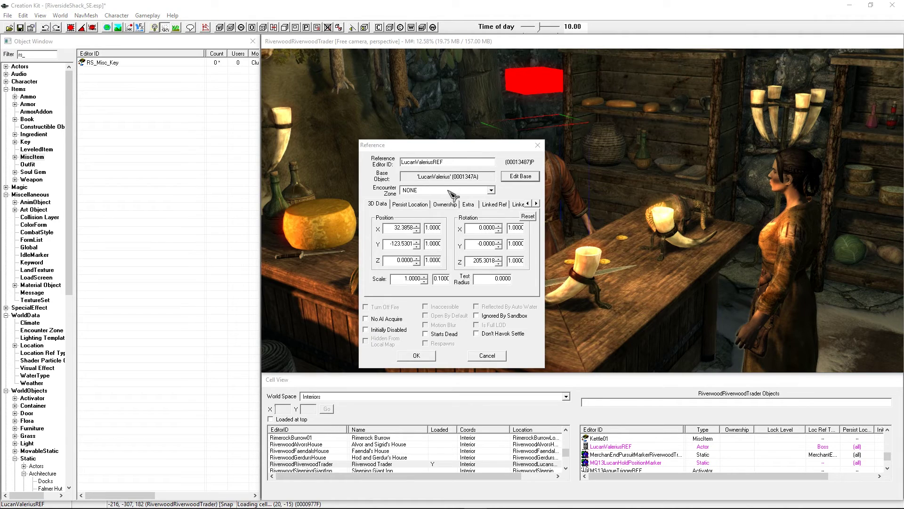
double_click(417, 178)
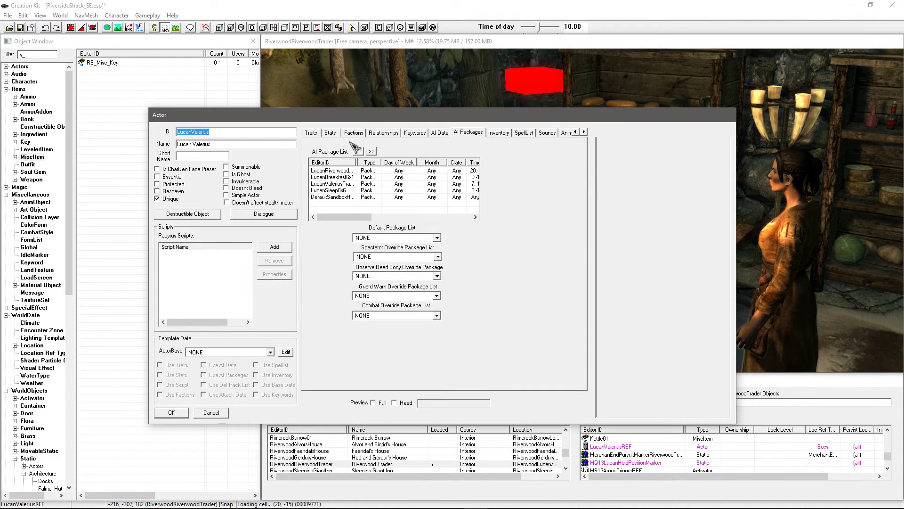
left_click(499, 133)
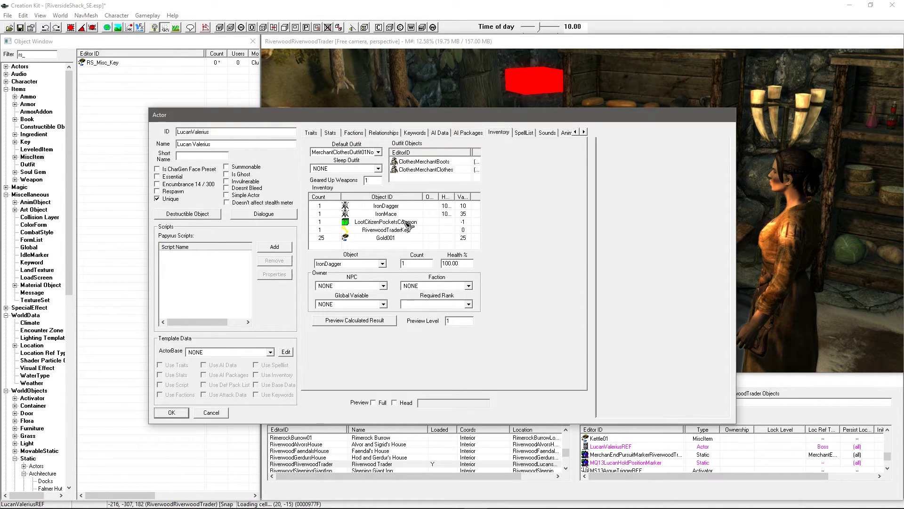
left_click(387, 239)
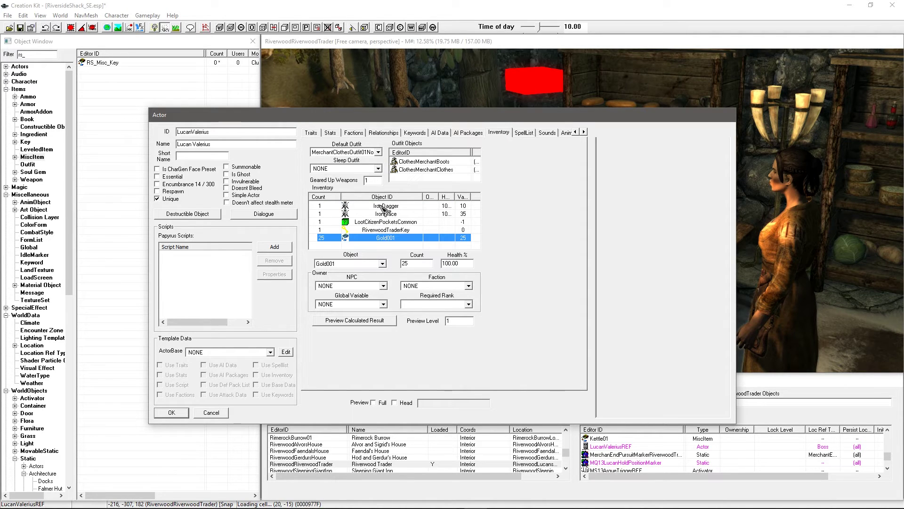
left_click(384, 208)
left_click(387, 214)
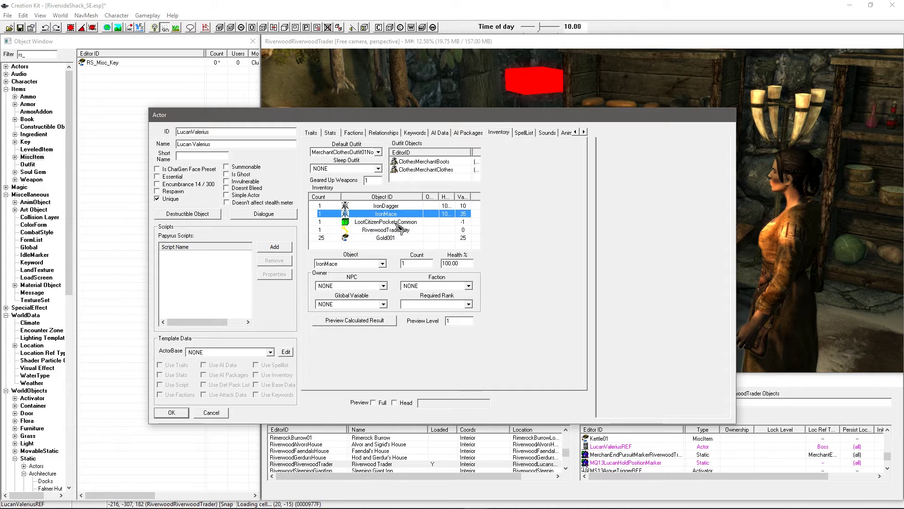
left_click(401, 239)
left_click(396, 223)
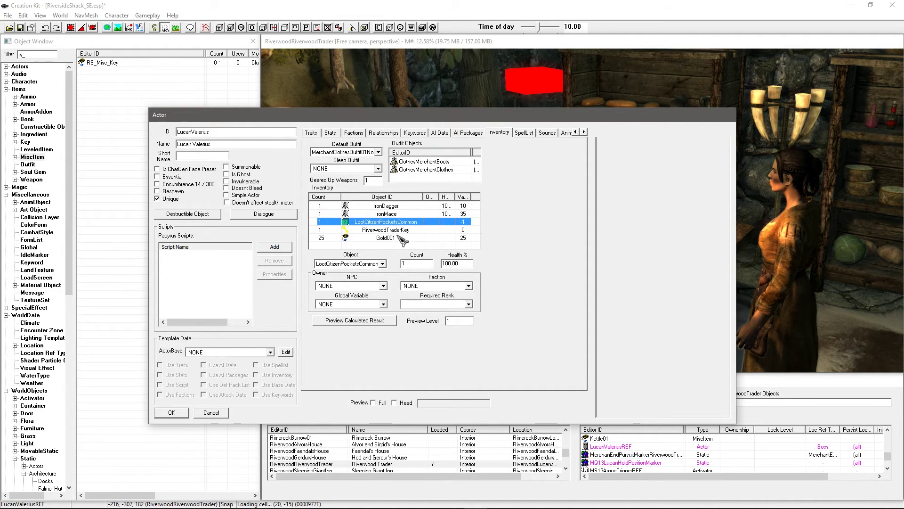
double_click(398, 223)
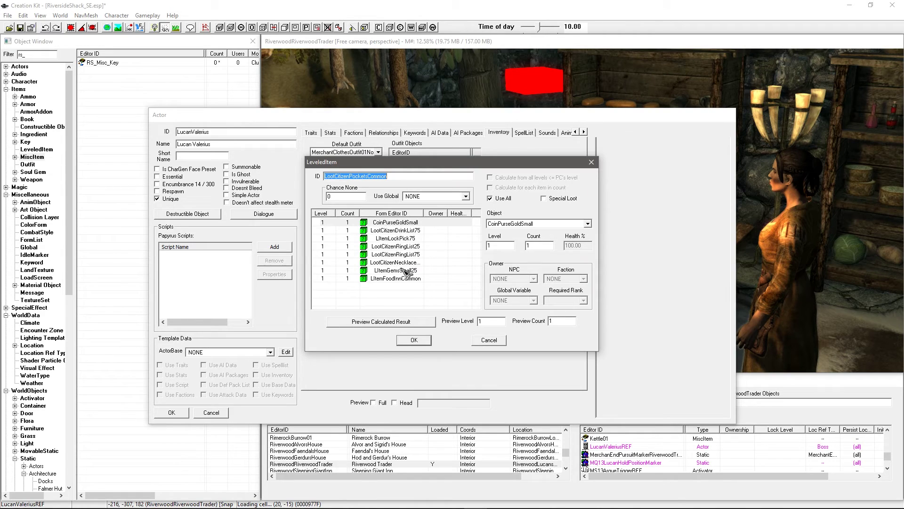
left_click(488, 341)
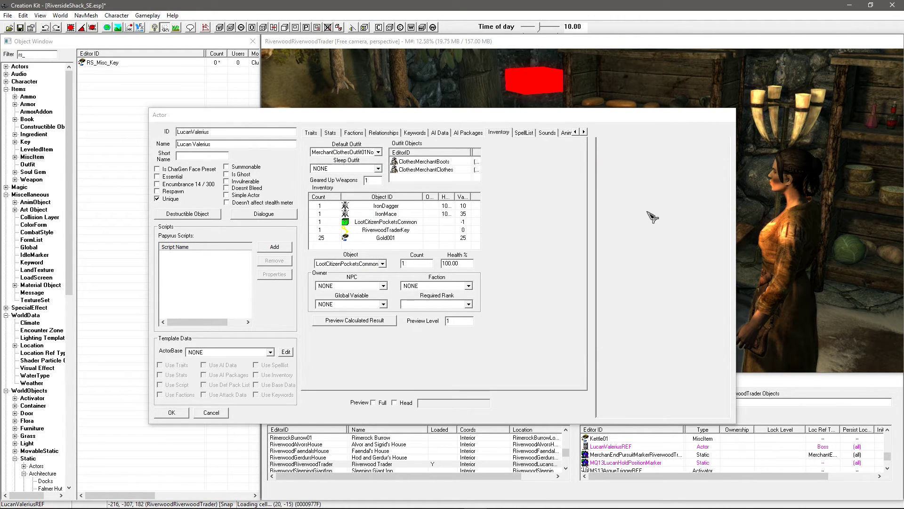
left_click(553, 213)
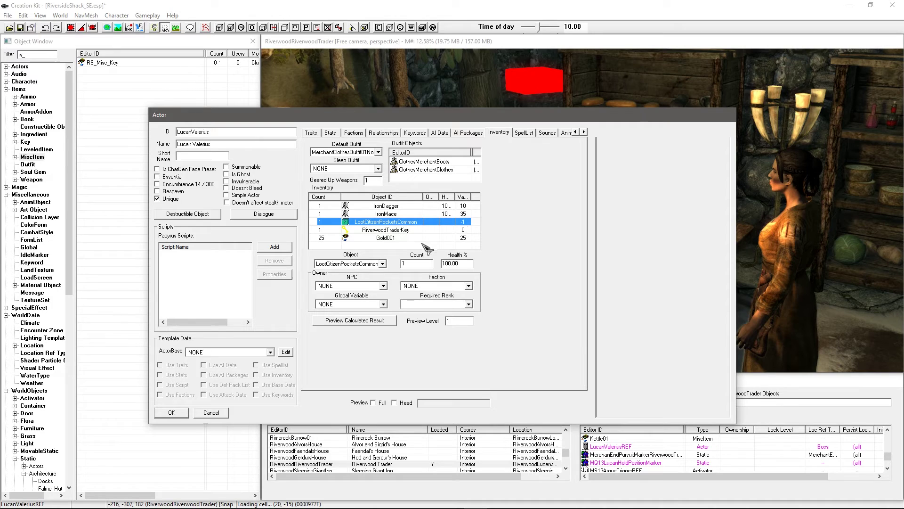
left_click(407, 248)
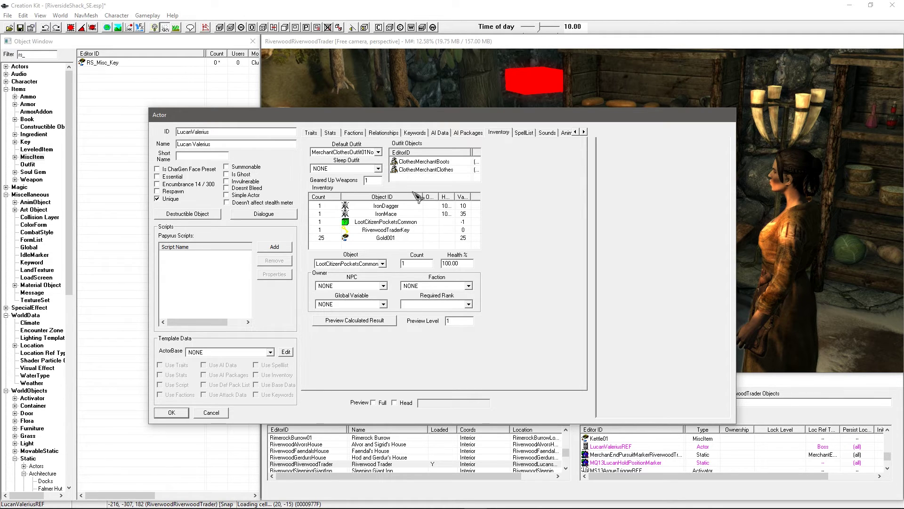
- Add one RS_Misc_Key to Lucan Valerius's inventory and close his actor and reference windows
right_click(390, 248)
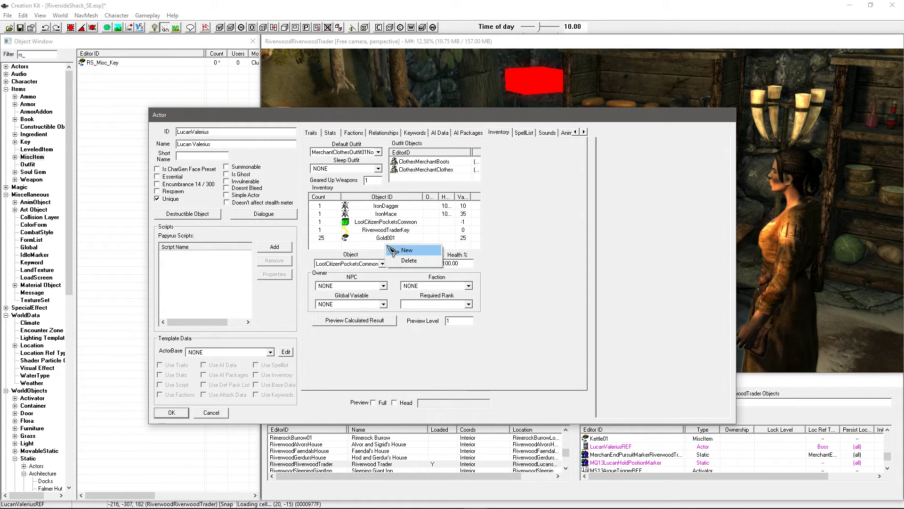
left_click(406, 250)
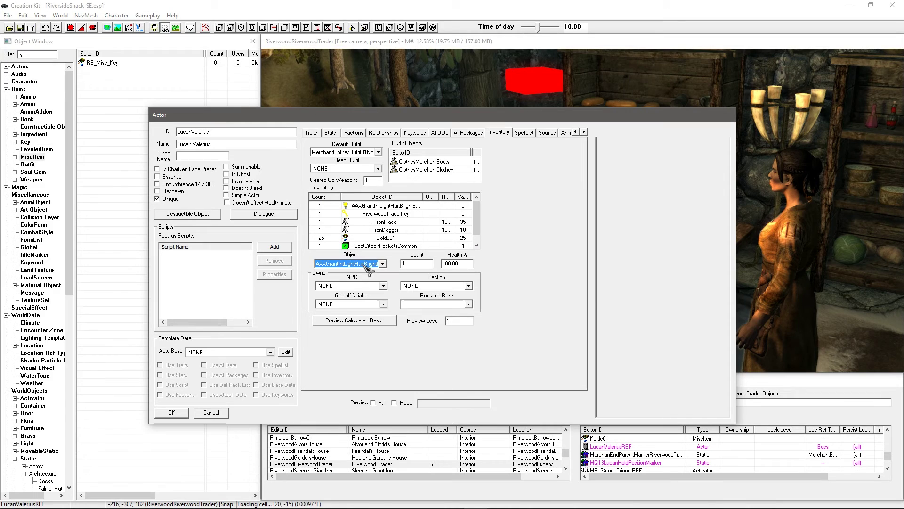
type("rs_k")
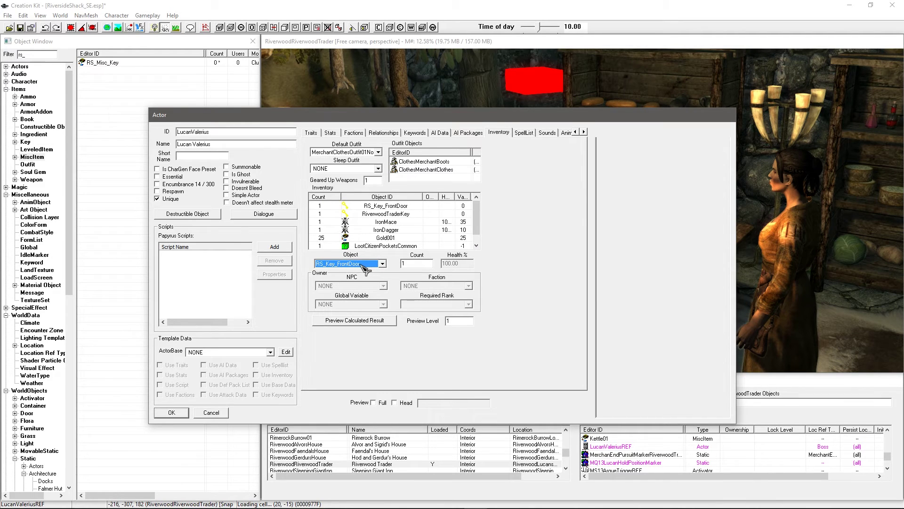
left_click(369, 266)
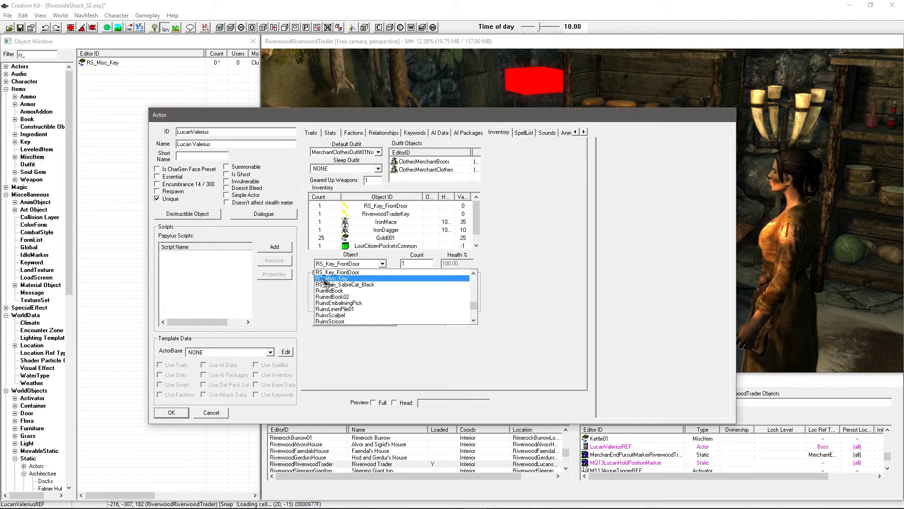
left_click(342, 279)
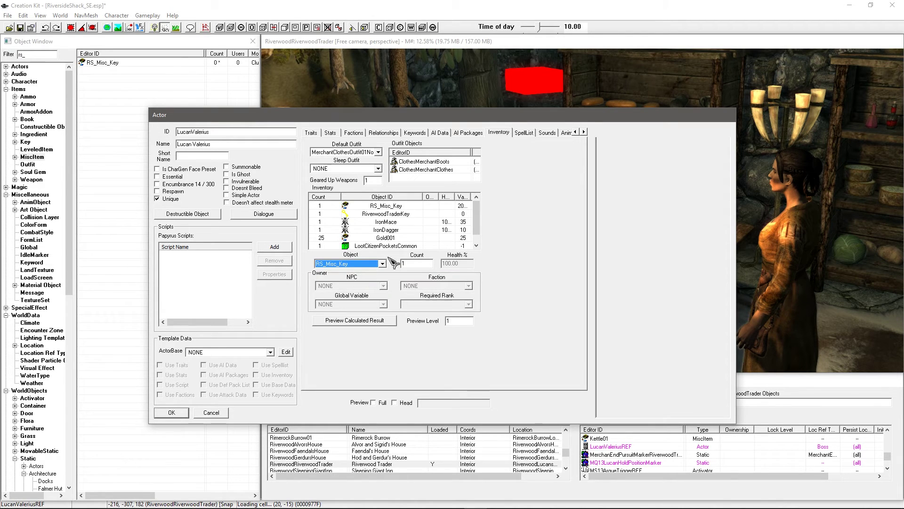
left_click(387, 215)
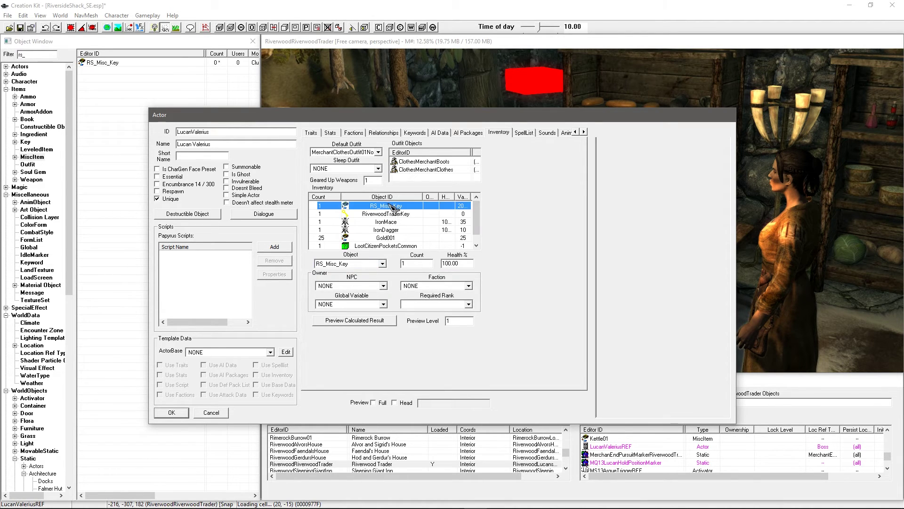
left_click(389, 206)
left_click(172, 412)
left_click(416, 355)
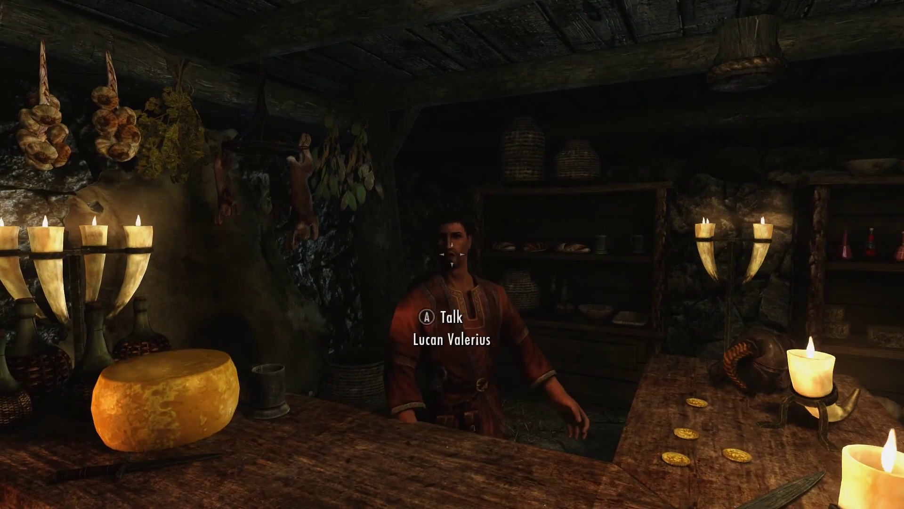
- Talk to Lucan Valerius and ask 'What have you got for sale?' to see his wares
key("e")
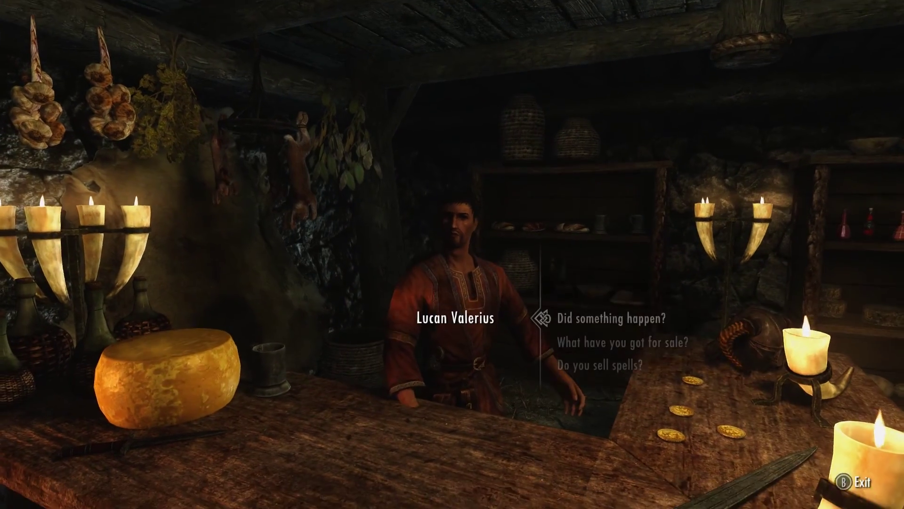
key("Down")
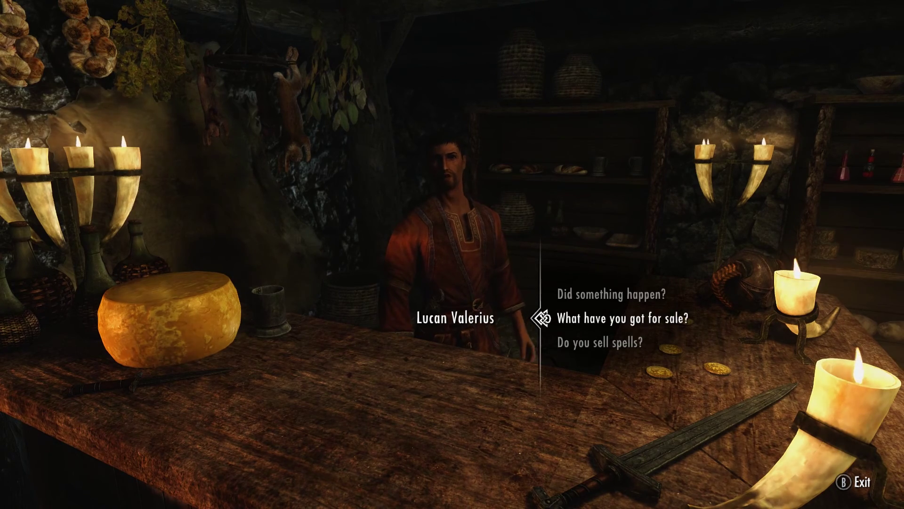
key("e")
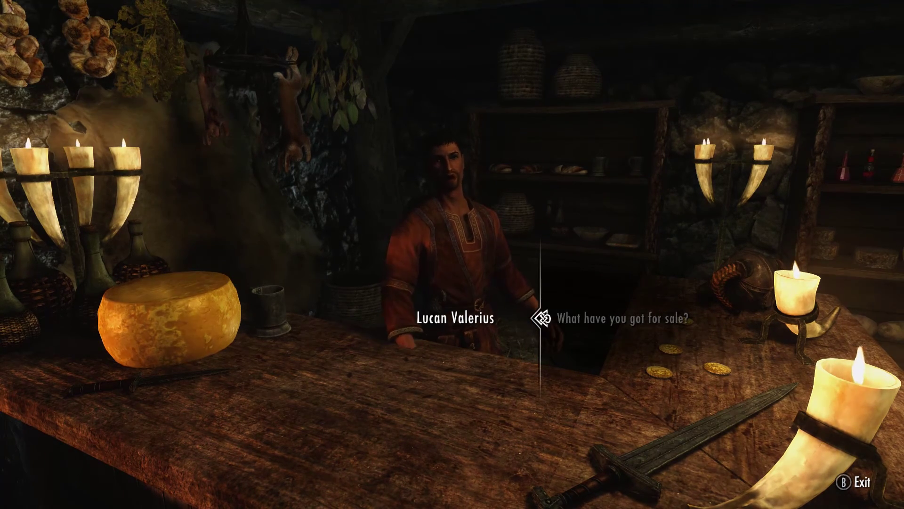
- Buy the Key to Riverside Shack from Lucan's miscellaneous goods for 6210 gold, then leave bartering
key("Left")
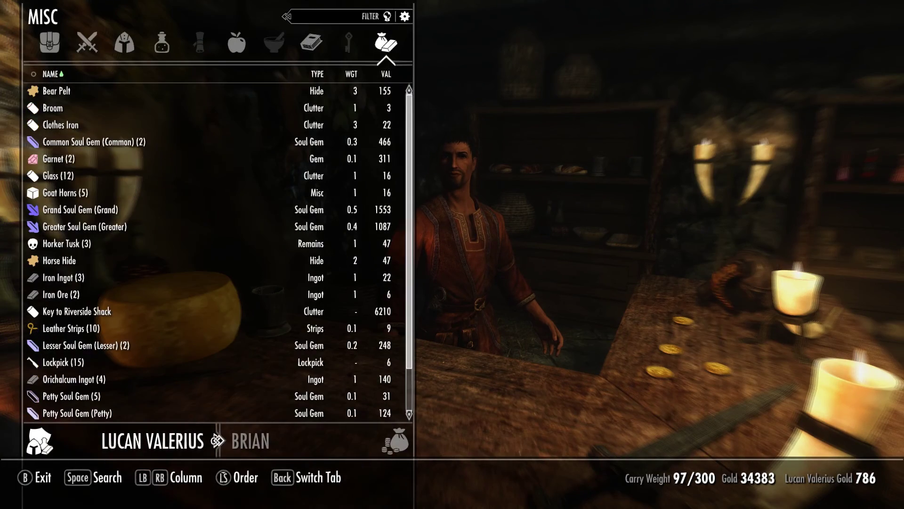
key("Down")
key("Down")
key("Down")
key("Down")
key("Down")
key("Down")
key("Down")
key("Down")
key("Down")
key("Down")
key("Down")
key("Down")
key("Down")
key("Down")
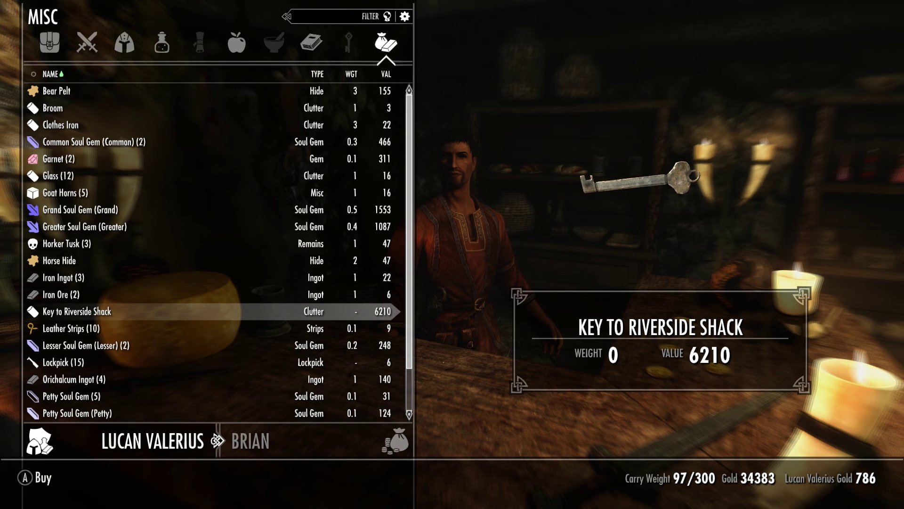
key("e")
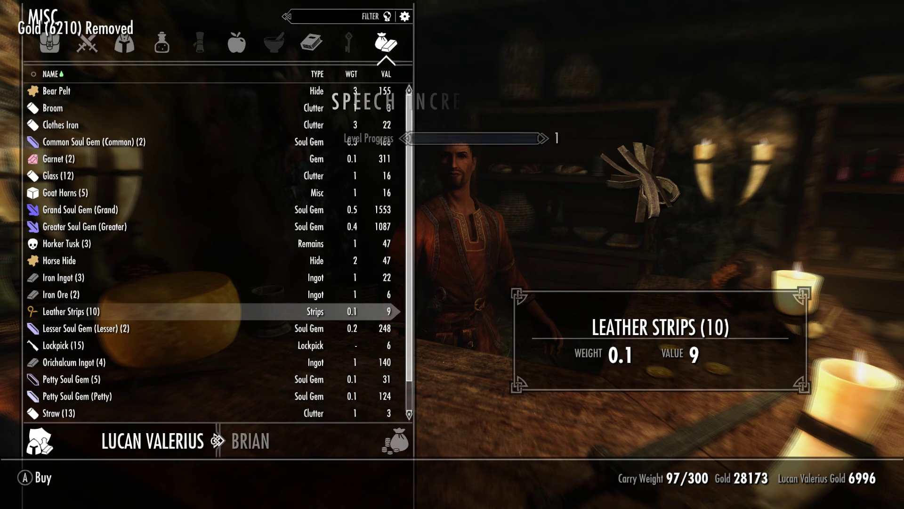
key("Tab")
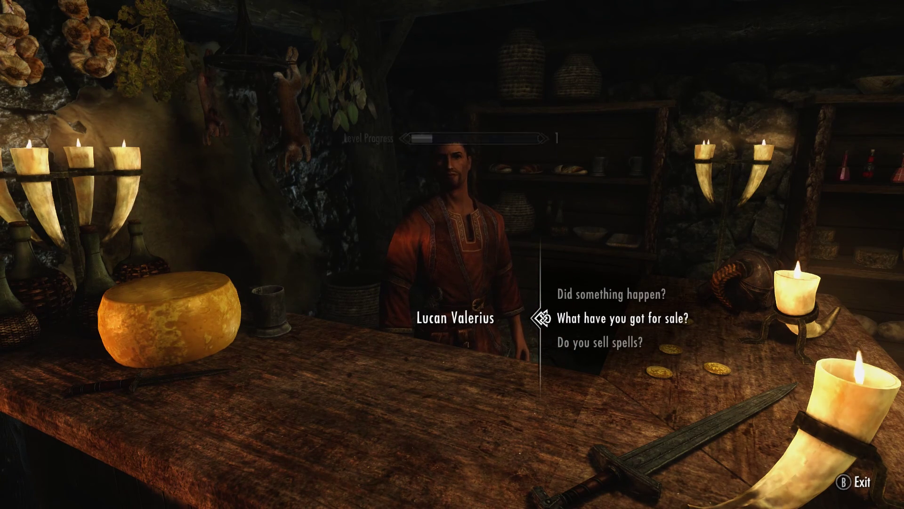
- End the conversation with Lucan Valerius
key("Up")
key("Down")
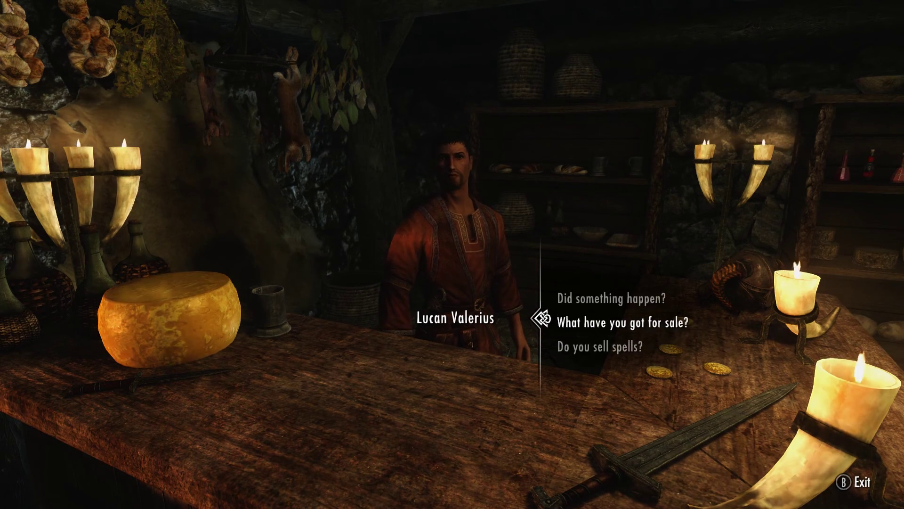
key("Tab")
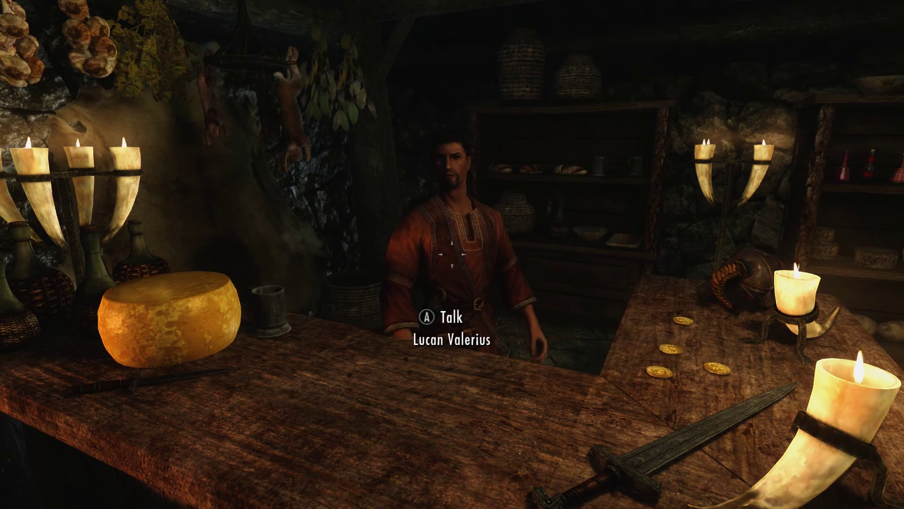
- Check the inventory's Keys category for the Key to Riverside Shack, inspect it, and close the menu
key("Tab")
key("Right")
key("Left")
key("Left")
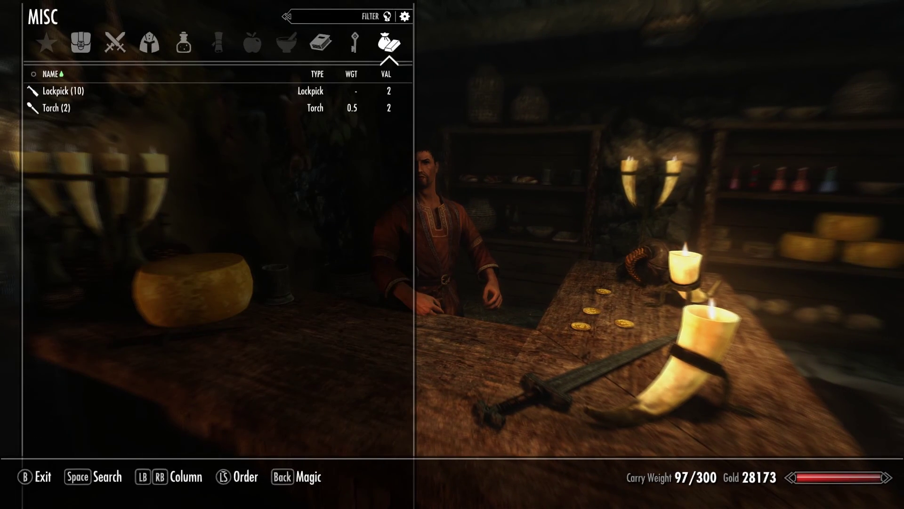
key("Down")
key("Down")
key("Left")
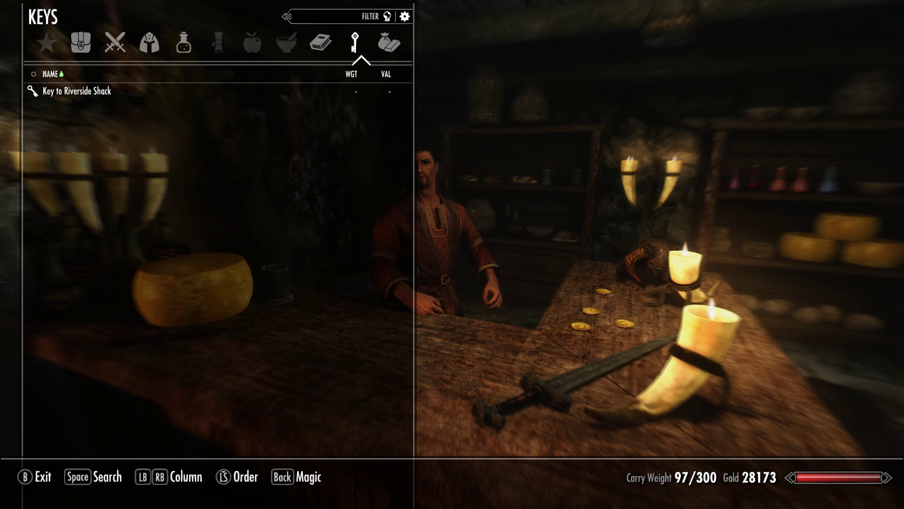
key("Right")
key("space")
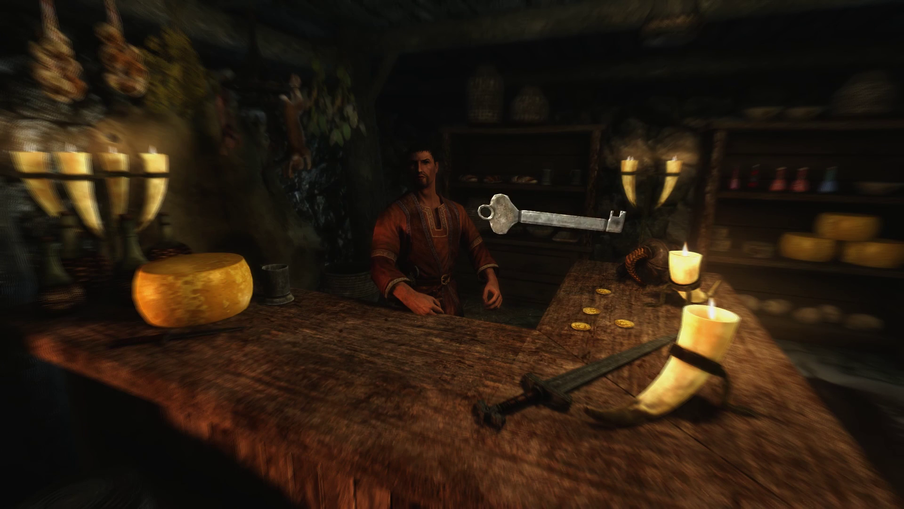
key("Tab")
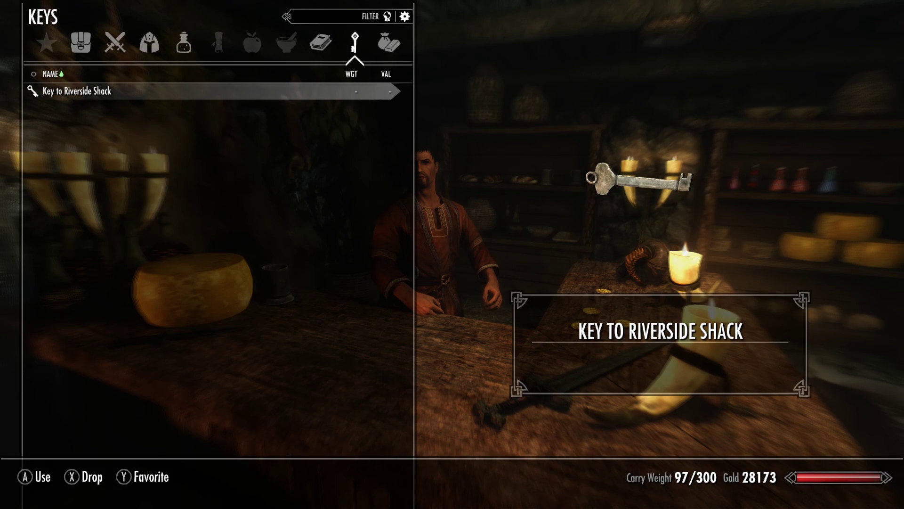
key("Tab")
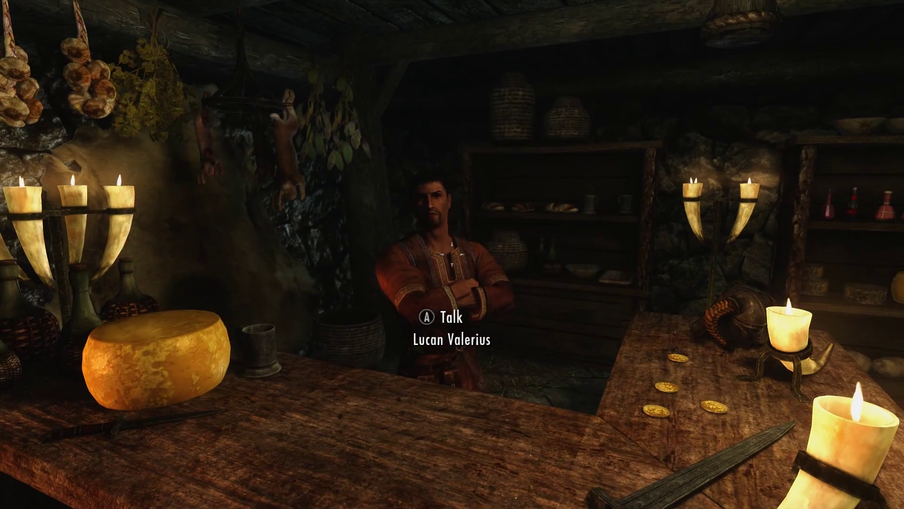